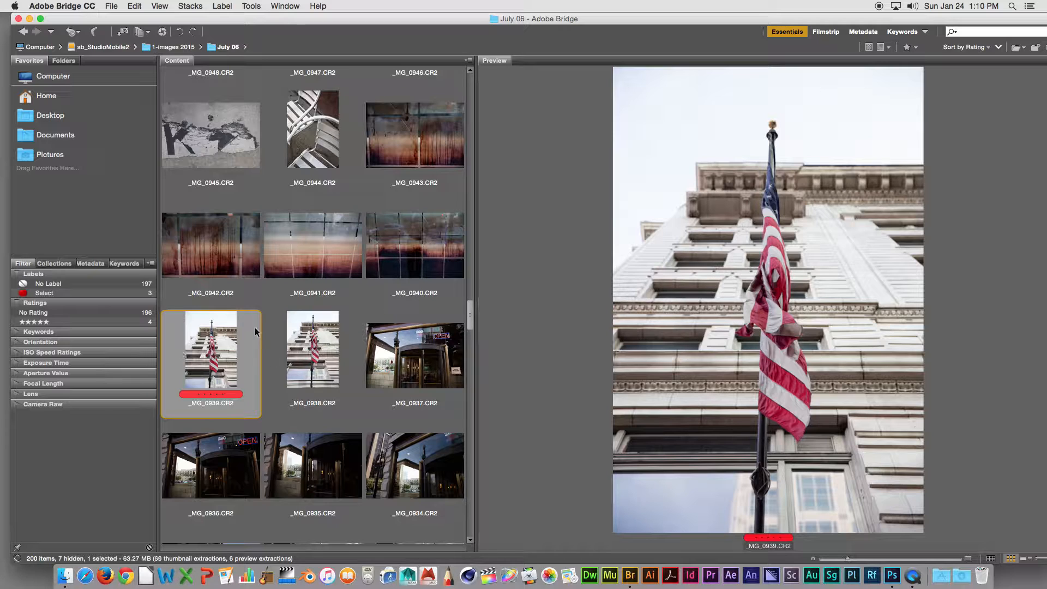
- Filter the folder to photos with the Select label and preview the three images individually and together
{"action": "left_click", "coordinate": [18, 293]}
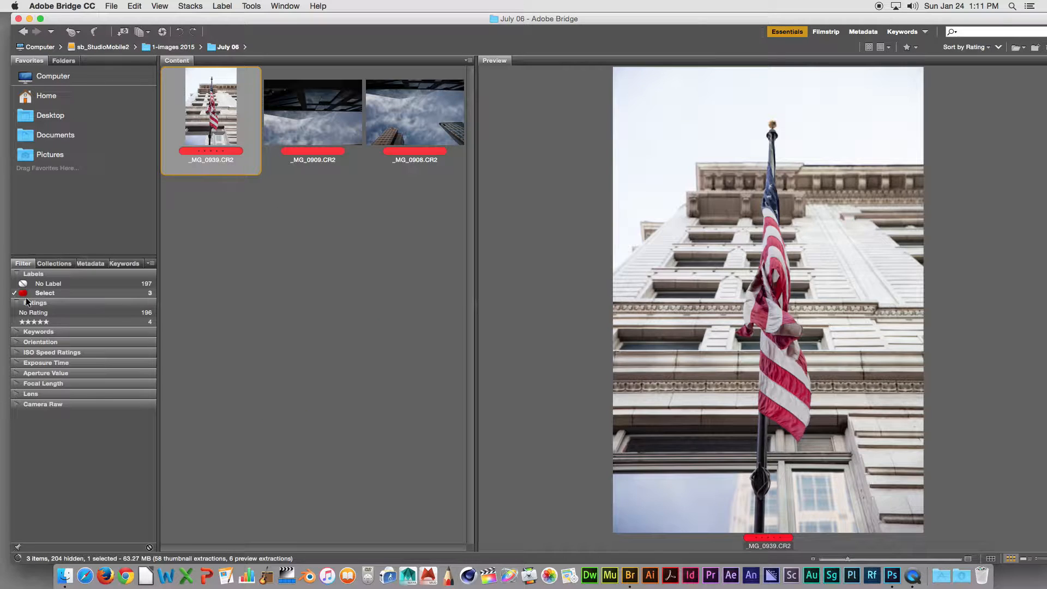
{"action": "left_click", "coordinate": [309, 117]}
{"action": "left_click", "coordinate": [394, 114]}
{"action": "left_click", "coordinate": [237, 131]}
{"action": "left_click", "coordinate": [403, 110], "text": "shift"}
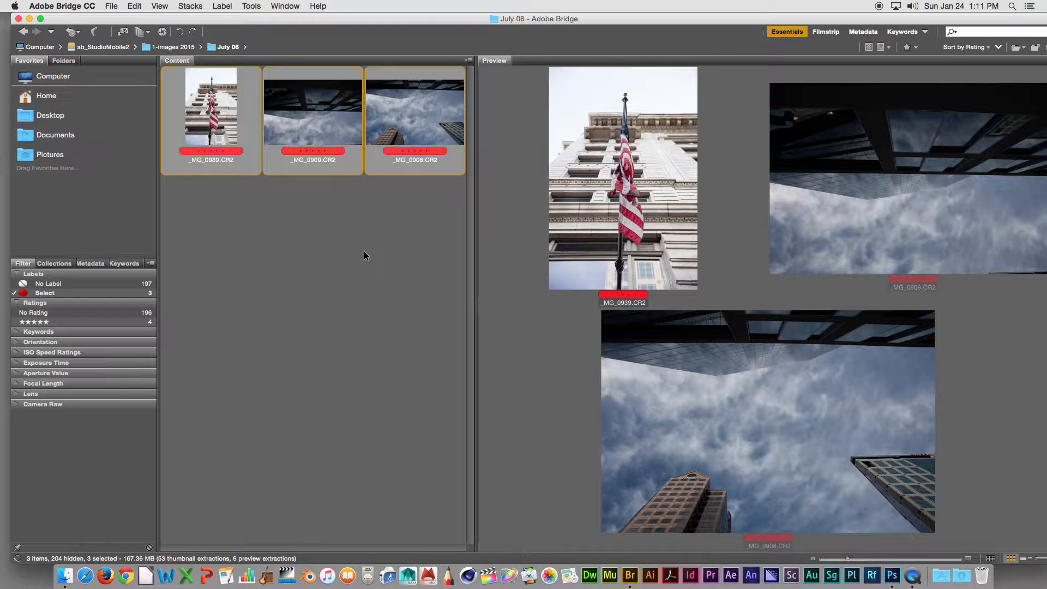
- Select _MG_0939.CR2, _MG_0909.CR2 and _MG_0908.CR2 and open them in Camera Raw
{"action": "left_click", "coordinate": [356, 251]}
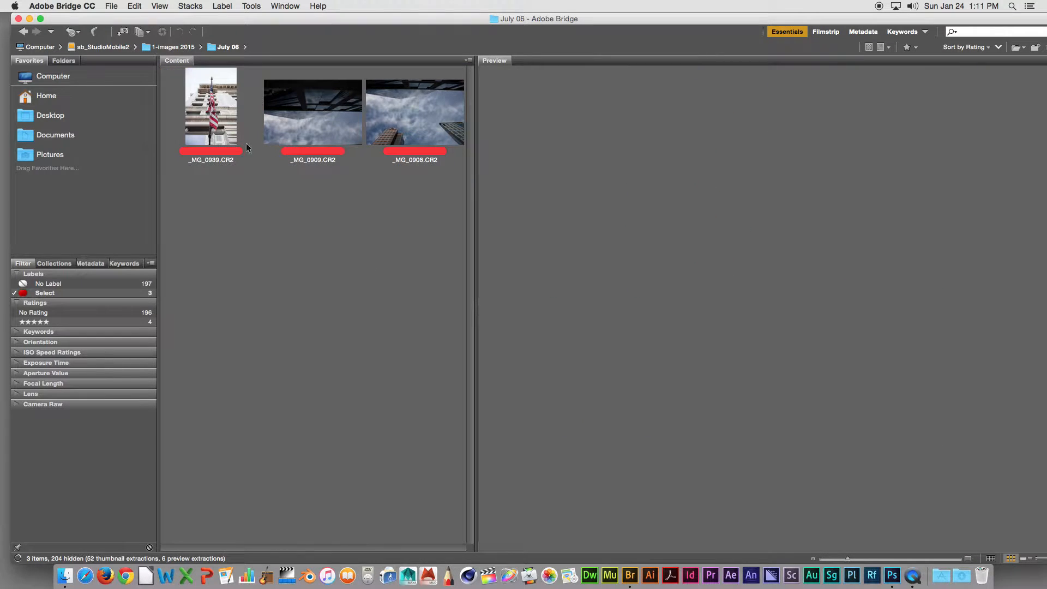
{"action": "left_click", "coordinate": [246, 143]}
{"action": "left_click", "coordinate": [413, 121], "text": "shift"}
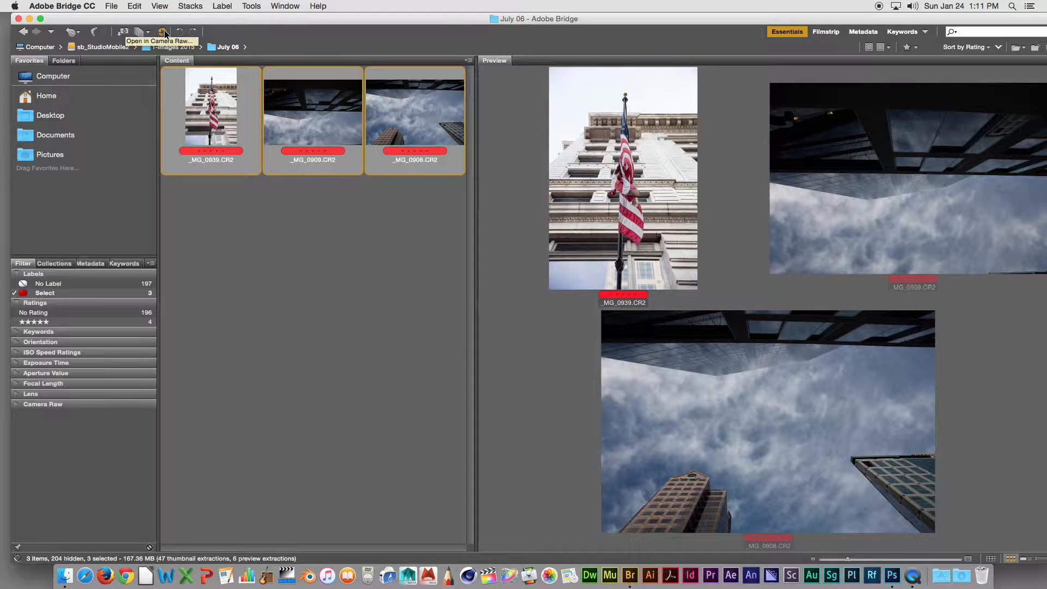
{"action": "left_click", "coordinate": [112, 5]}
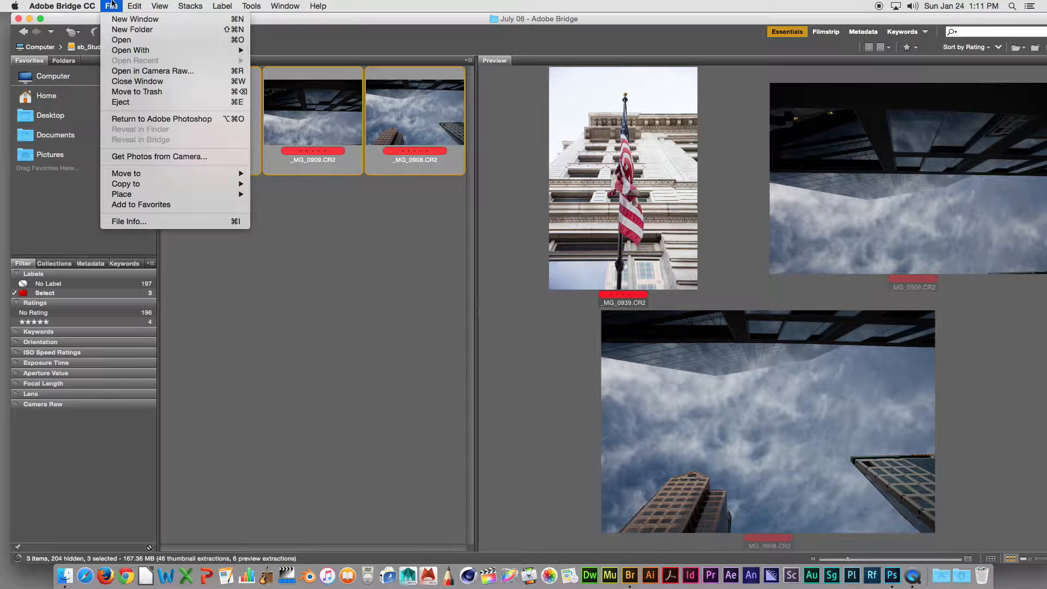
{"action": "mouse_move", "coordinate": [126, 4]}
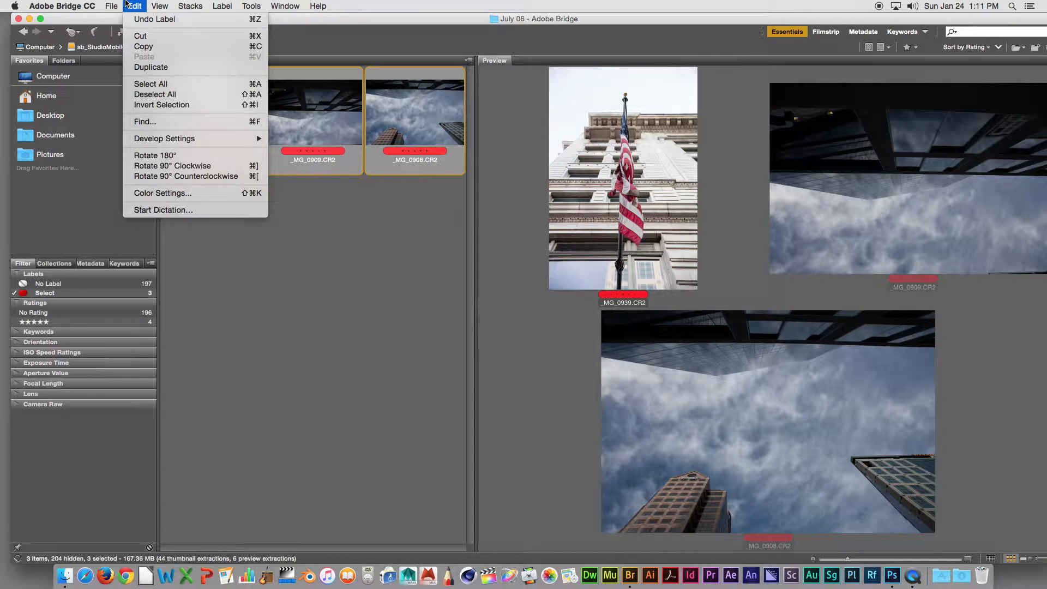
{"action": "left_click", "coordinate": [290, 245]}
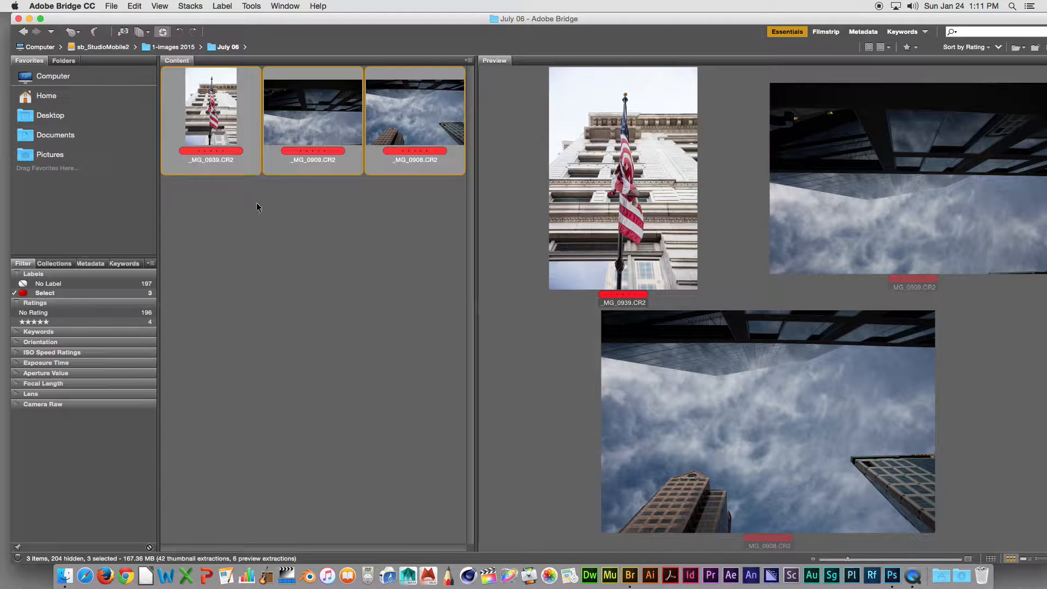
{"action": "key", "text": "super+r"}
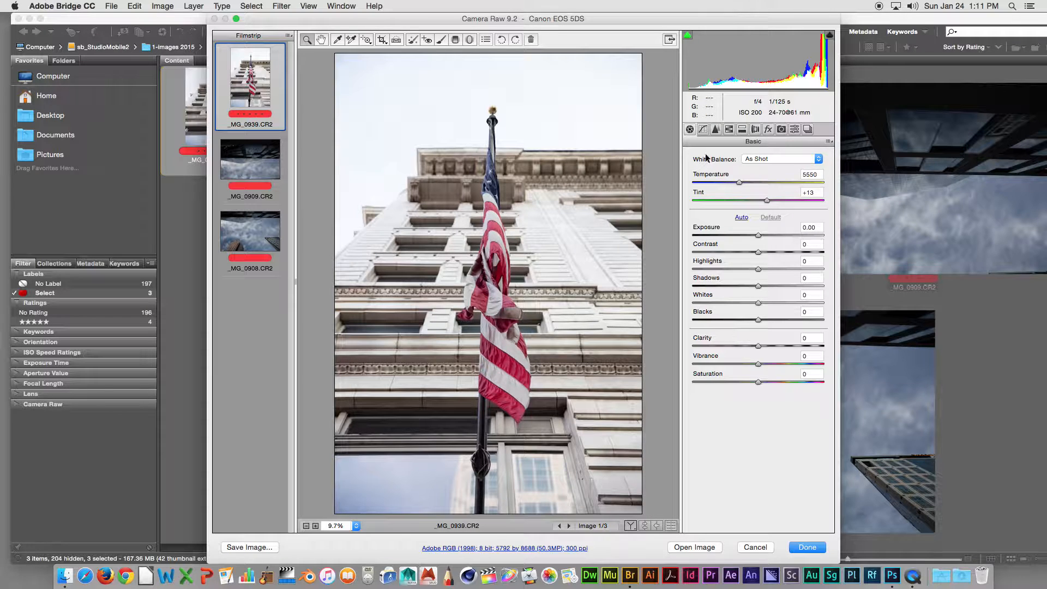
- Try the Auto, Daylight, Cloudy, Shade and Tungsten white balance presets on the flag photo
{"action": "left_click", "coordinate": [760, 160]}
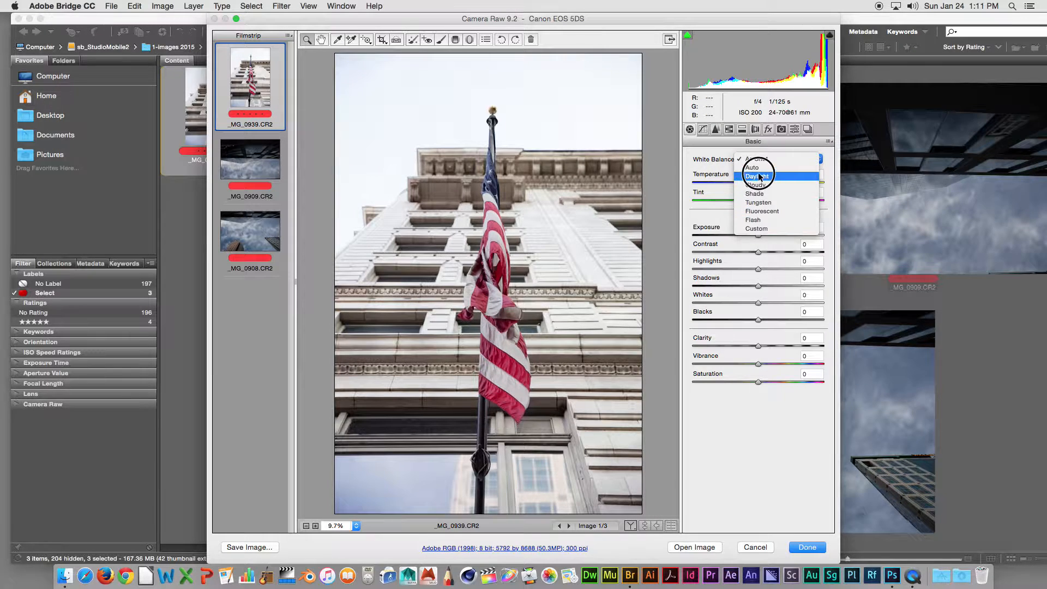
{"action": "left_click", "coordinate": [758, 168]}
{"action": "left_click", "coordinate": [760, 160]}
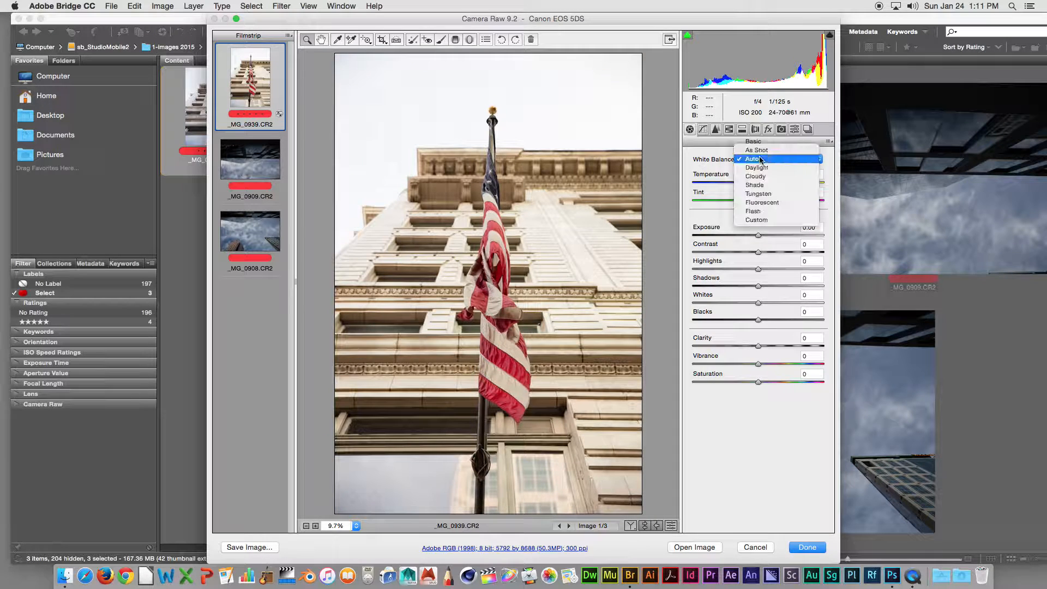
{"action": "left_click", "coordinate": [760, 168]}
{"action": "left_click", "coordinate": [761, 158]}
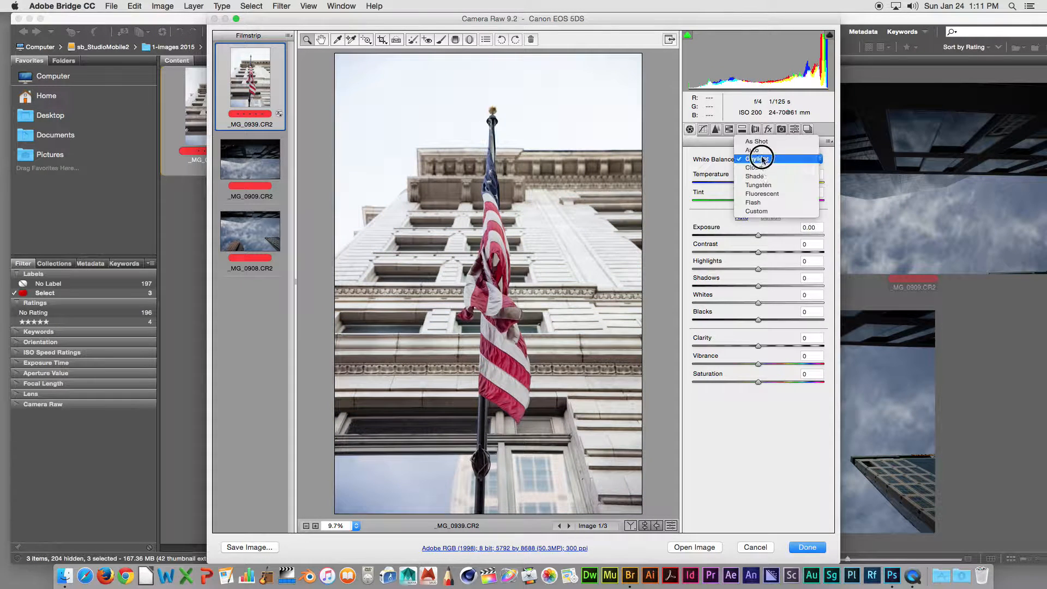
{"action": "left_click", "coordinate": [762, 169]}
{"action": "left_click", "coordinate": [761, 159]}
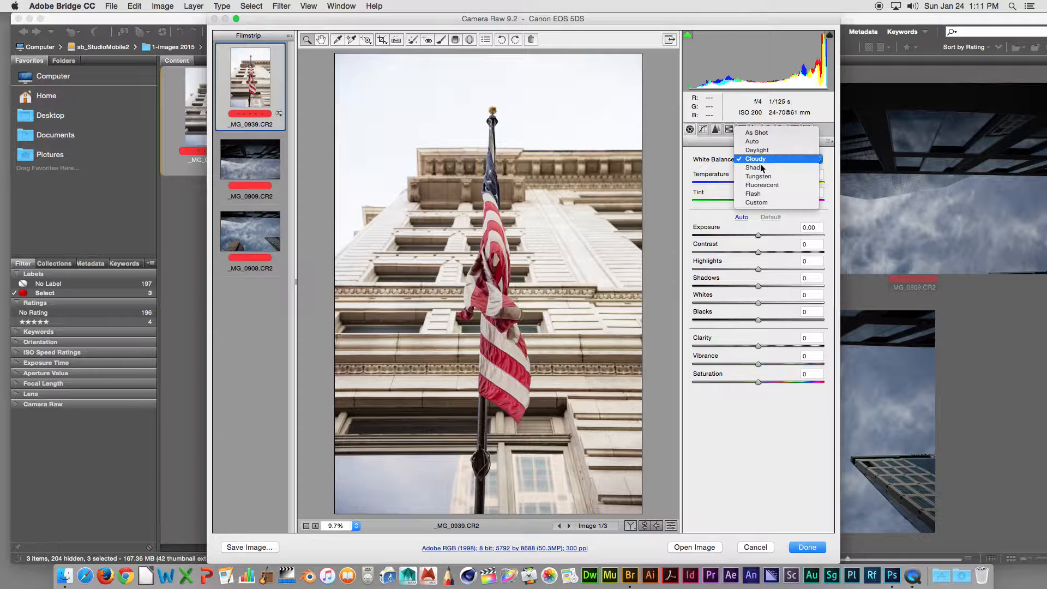
{"action": "left_click", "coordinate": [762, 170]}
{"action": "left_click", "coordinate": [763, 158]}
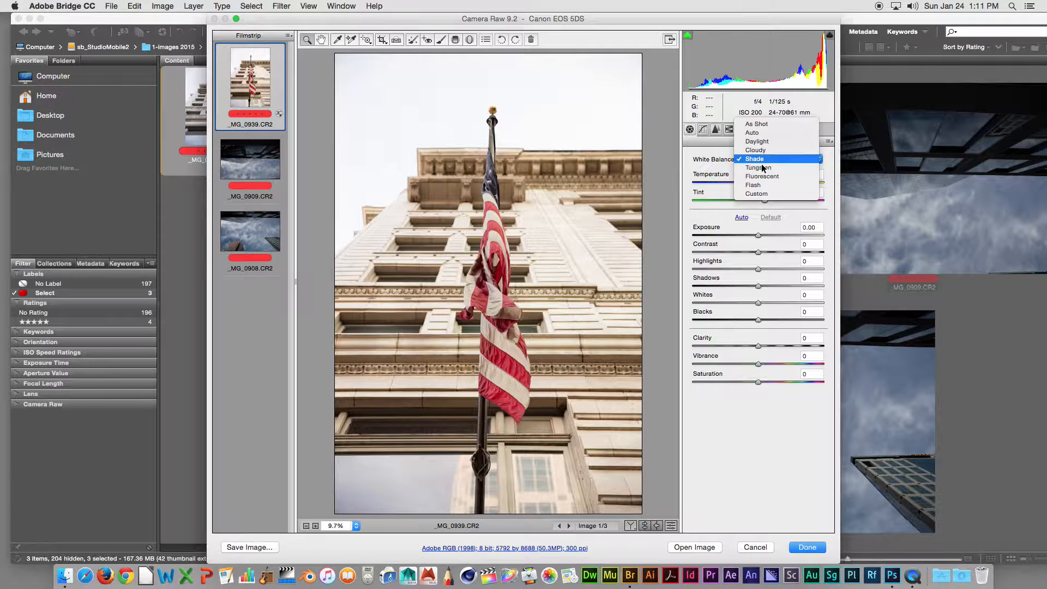
{"action": "left_click", "coordinate": [760, 168]}
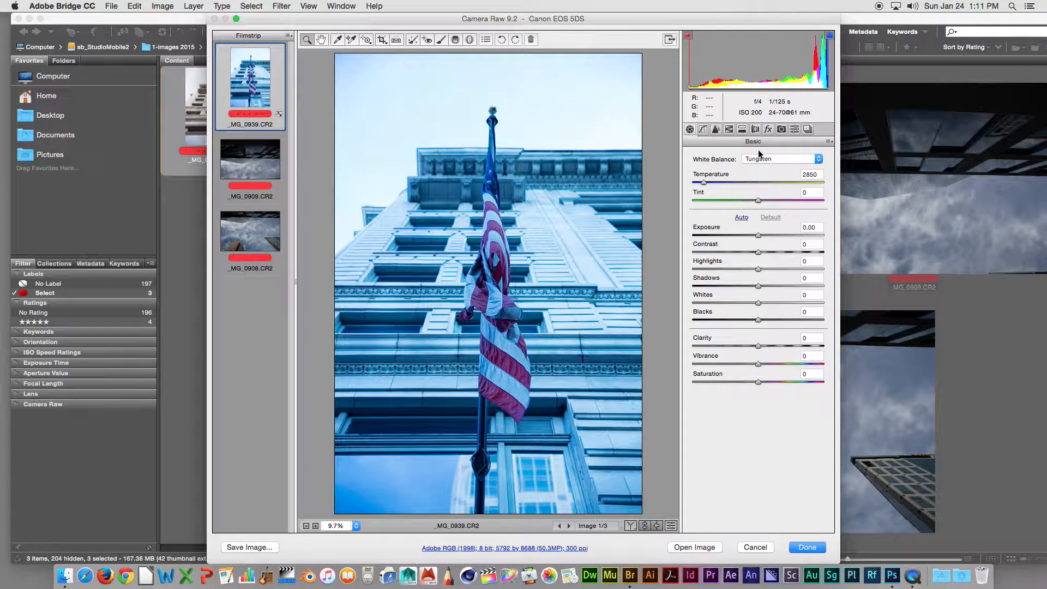
- Apply the Auto white balance to the flag photo and adjust its Temperature to 6350
{"action": "left_click", "coordinate": [762, 158]}
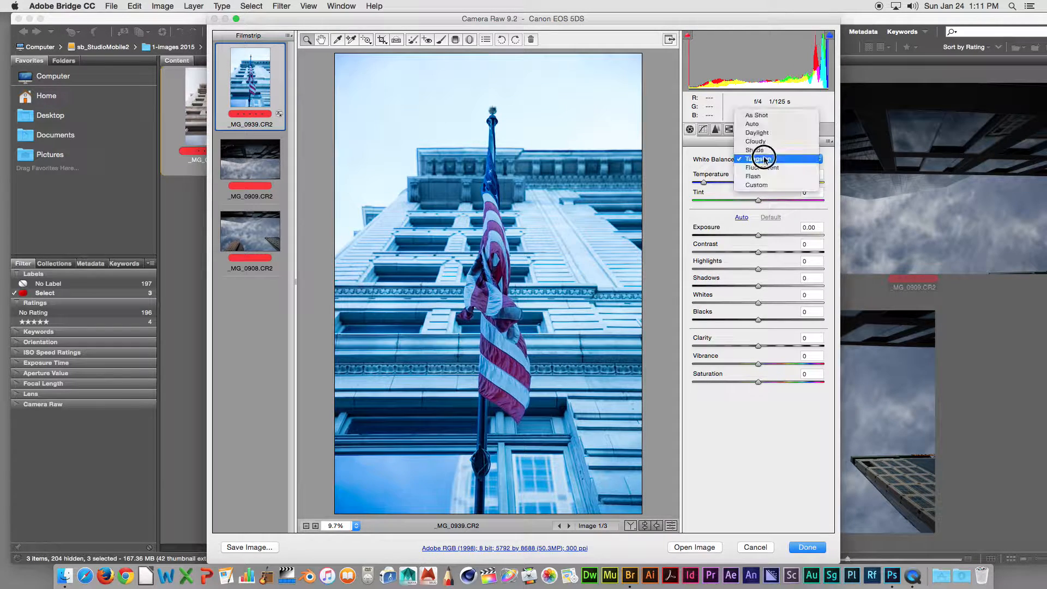
{"action": "left_click", "coordinate": [762, 125]}
{"action": "mouse_move", "coordinate": [765, 183]}
{"action": "left_mouse_down"}
{"action": "mouse_move", "coordinate": [721, 183]}
{"action": "mouse_move", "coordinate": [791, 183]}
{"action": "mouse_move", "coordinate": [753, 186]}
{"action": "left_mouse_up"}
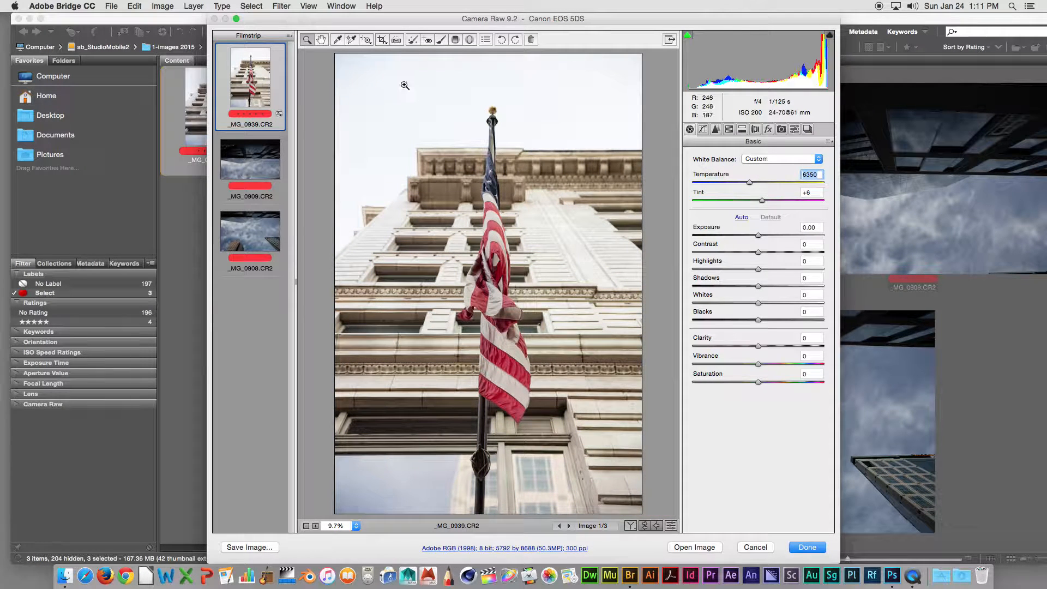
- Sample various light and neutral areas of the building and flag with the White Balance tool to try different colour corrections
{"action": "left_click", "coordinate": [337, 42]}
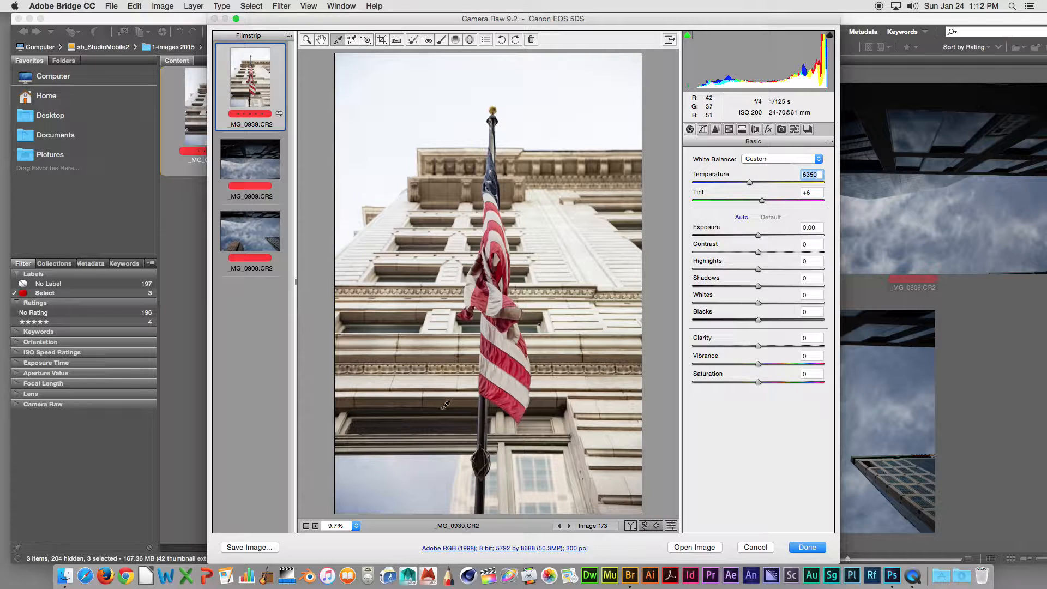
{"action": "left_click", "coordinate": [537, 406]}
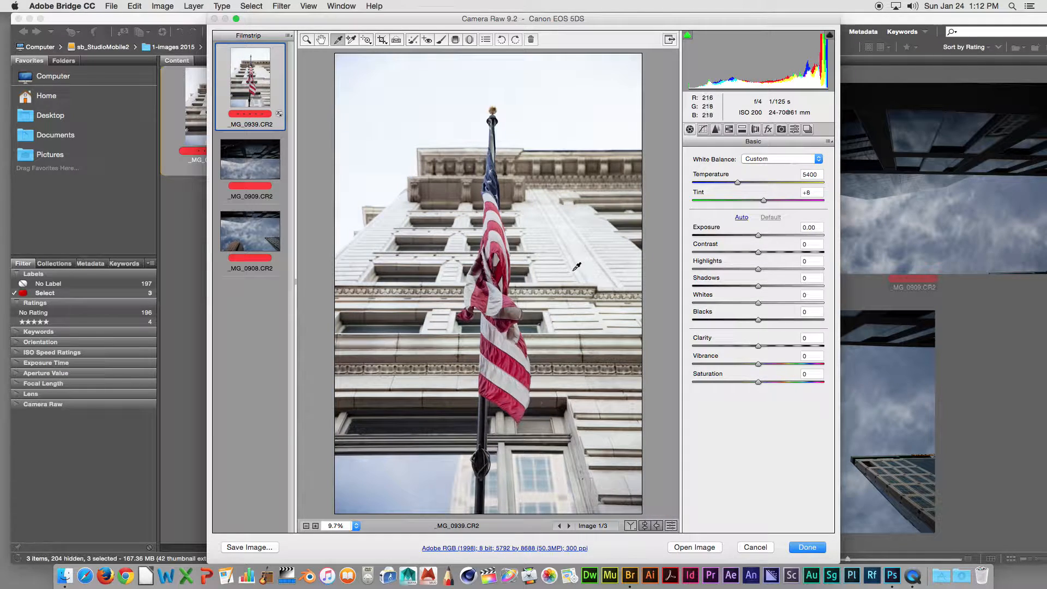
{"action": "left_click", "coordinate": [589, 261]}
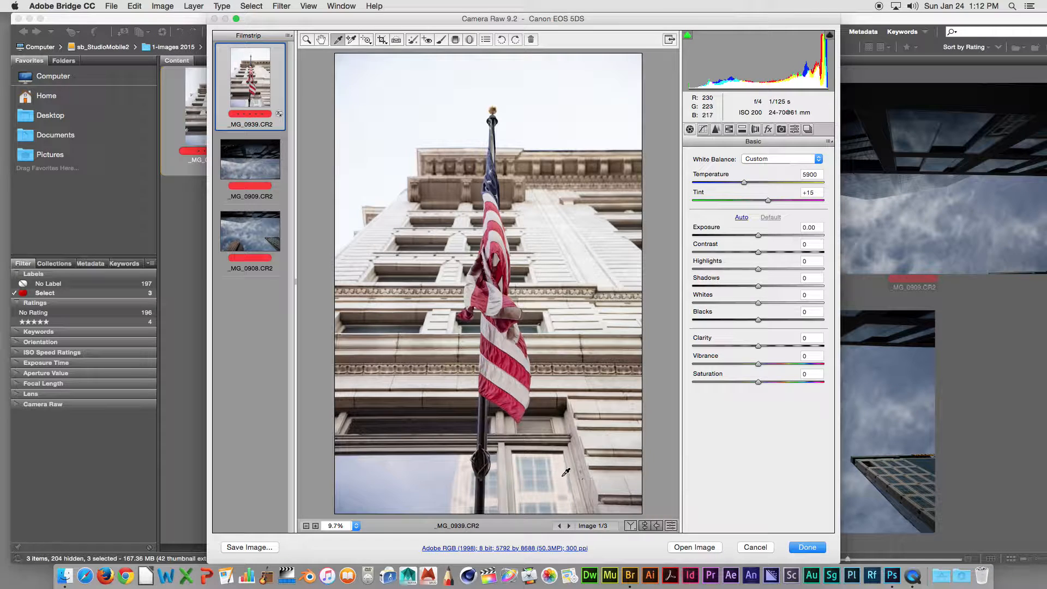
{"action": "left_click", "coordinate": [563, 474]}
{"action": "left_click", "coordinate": [516, 382]}
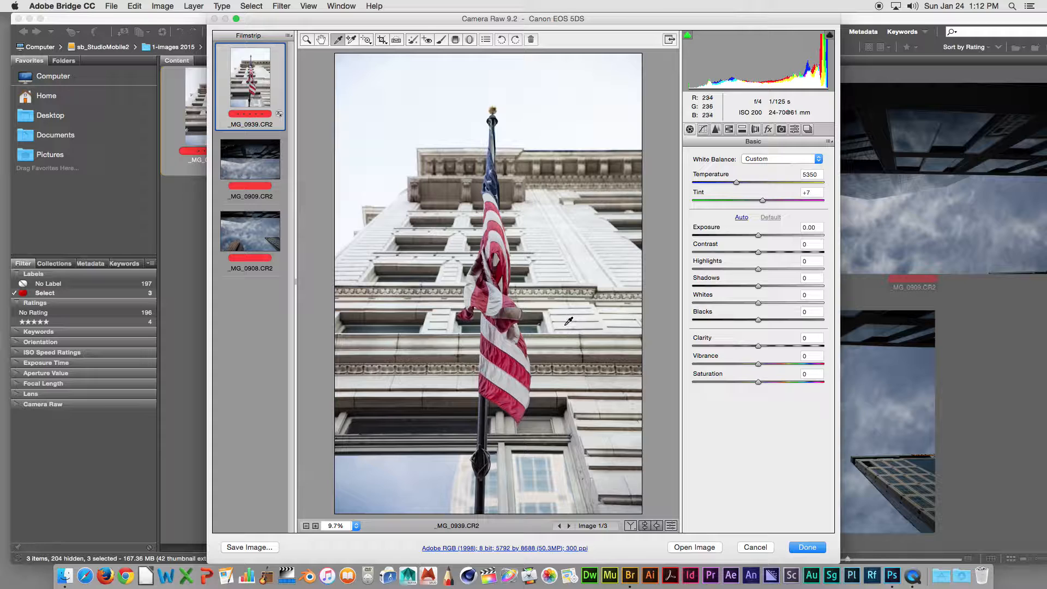
{"action": "left_click", "coordinate": [597, 267]}
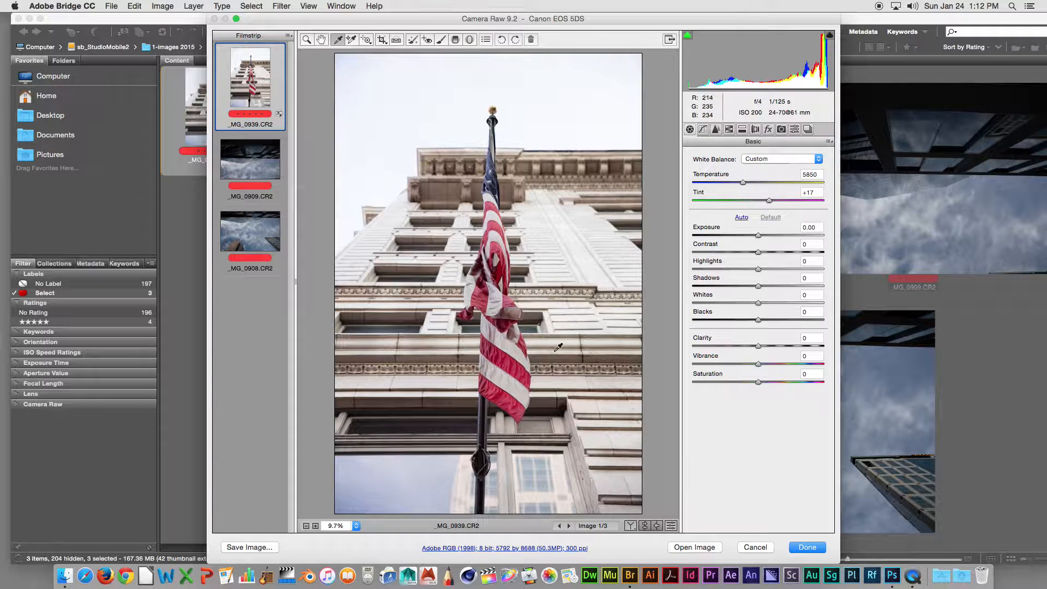
{"action": "left_click", "coordinate": [487, 201]}
{"action": "left_click", "coordinate": [444, 380]}
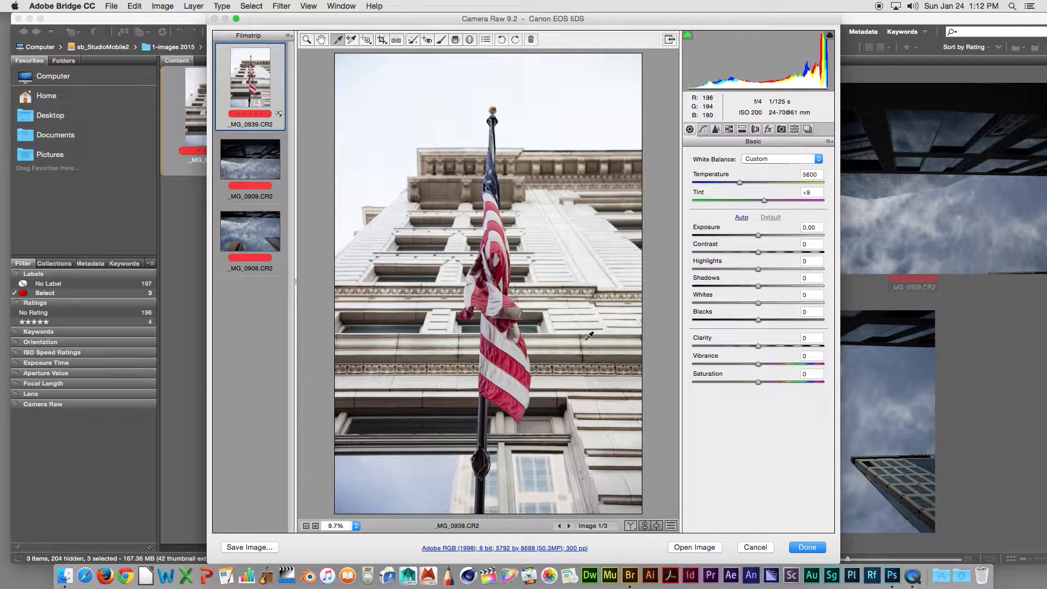
{"action": "left_click", "coordinate": [586, 402]}
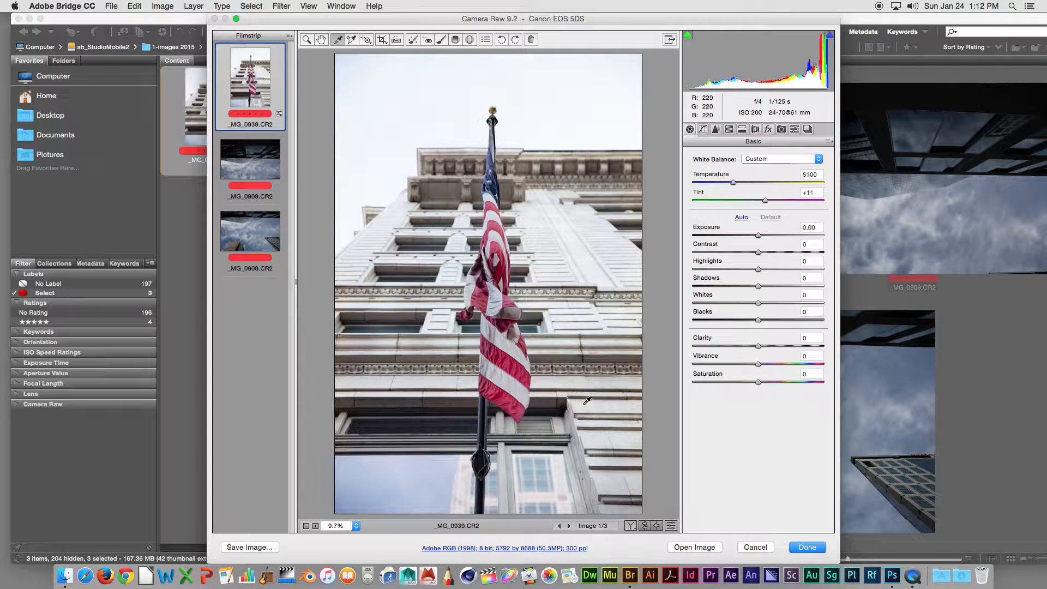
{"action": "left_click", "coordinate": [612, 381]}
{"action": "left_click", "coordinate": [517, 399]}
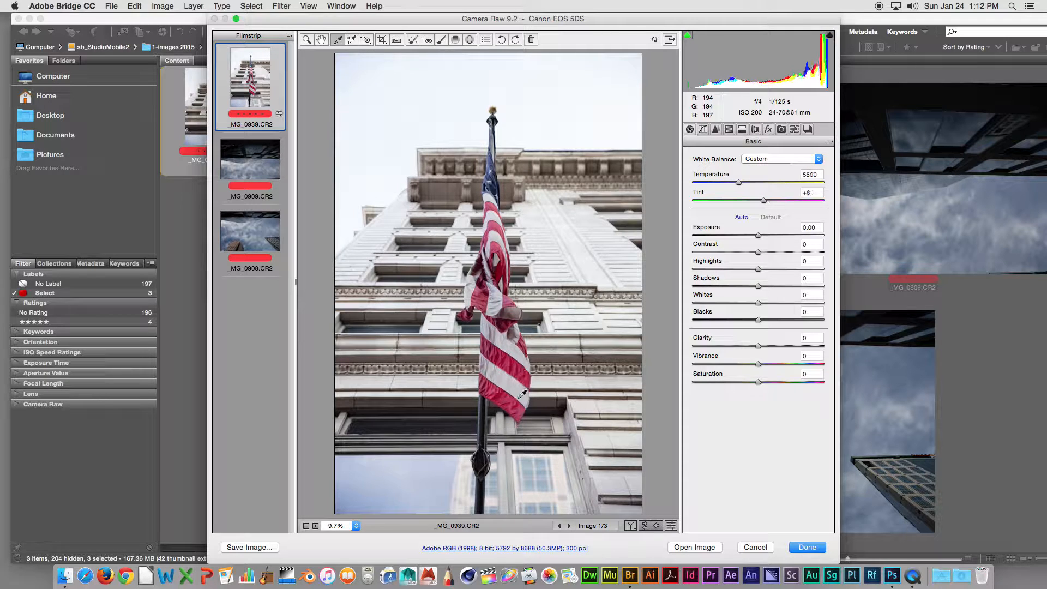
- Restore the As Shot white balance and adjust it to Temperature 6050 and Tint +8
{"action": "left_click", "coordinate": [758, 159]}
{"action": "left_click", "coordinate": [753, 90]}
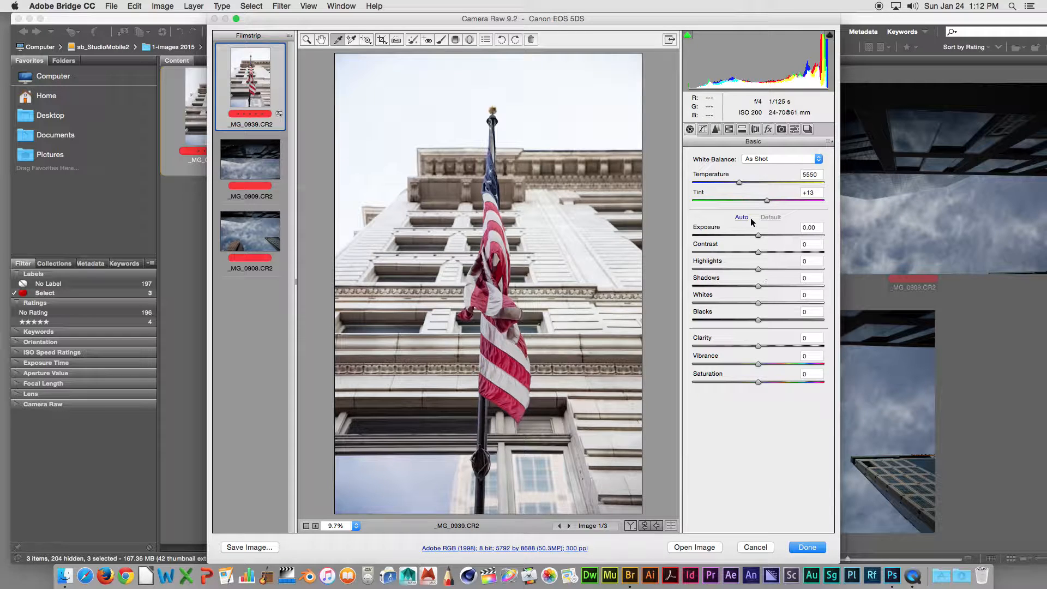
{"action": "left_click_drag", "start_coordinate": [740, 183], "coordinate": [764, 201]}
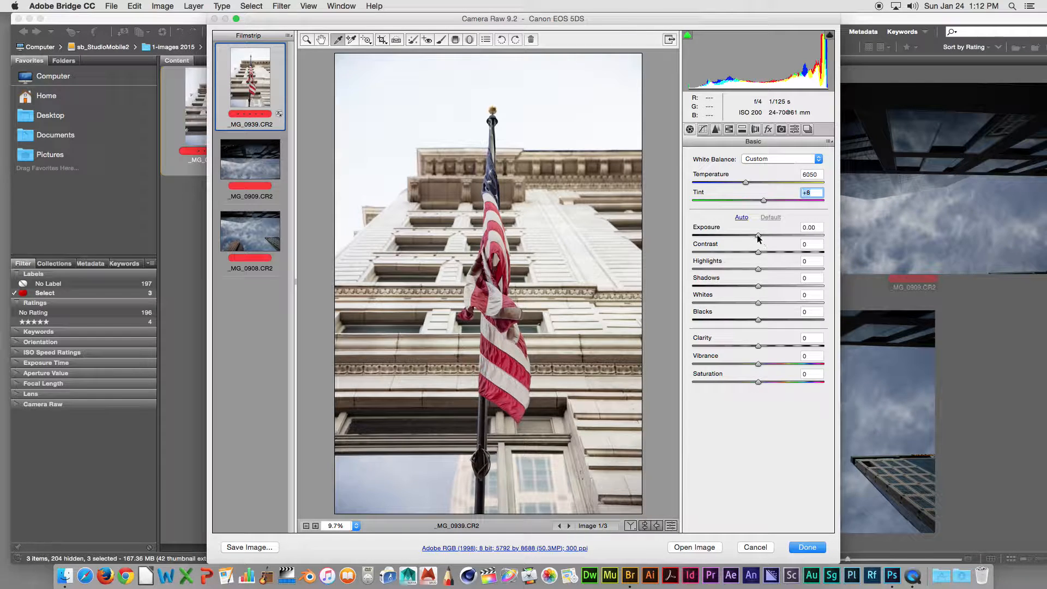
- Adjust the flag photo's tones with Contrast +19, Highlights -85, Whites -62 and Blacks +19
{"action": "mouse_move", "coordinate": [758, 236]}
{"action": "left_mouse_down"}
{"action": "mouse_move", "coordinate": [725, 235]}
{"action": "mouse_move", "coordinate": [758, 236]}
{"action": "left_mouse_up"}
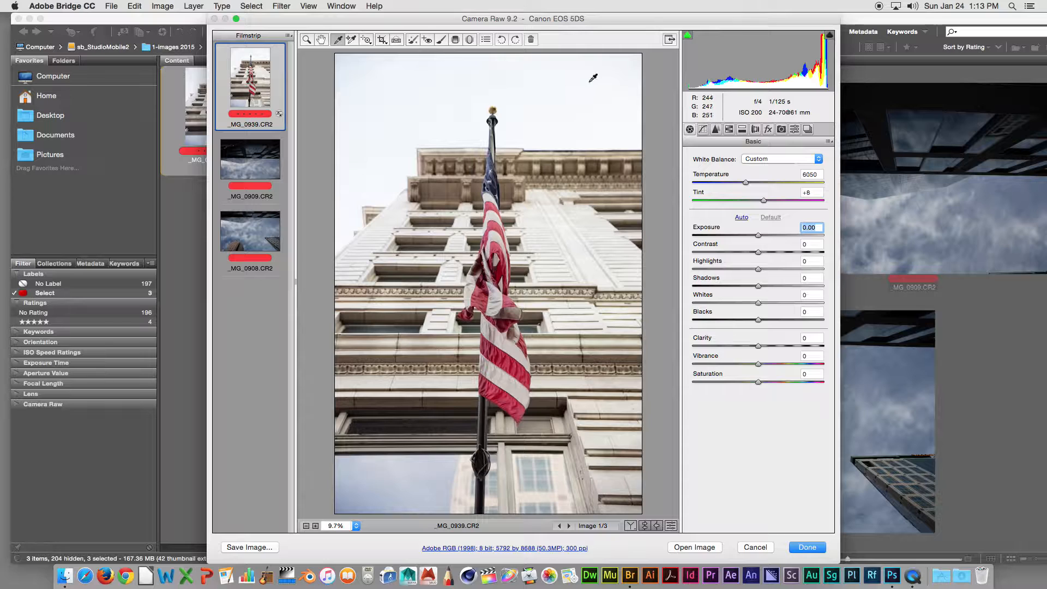
{"action": "mouse_move", "coordinate": [759, 234]}
{"action": "left_mouse_down"}
{"action": "mouse_move", "coordinate": [735, 236]}
{"action": "mouse_move", "coordinate": [811, 253]}
{"action": "mouse_move", "coordinate": [704, 252]}
{"action": "mouse_move", "coordinate": [773, 248]}
{"action": "left_mouse_up"}
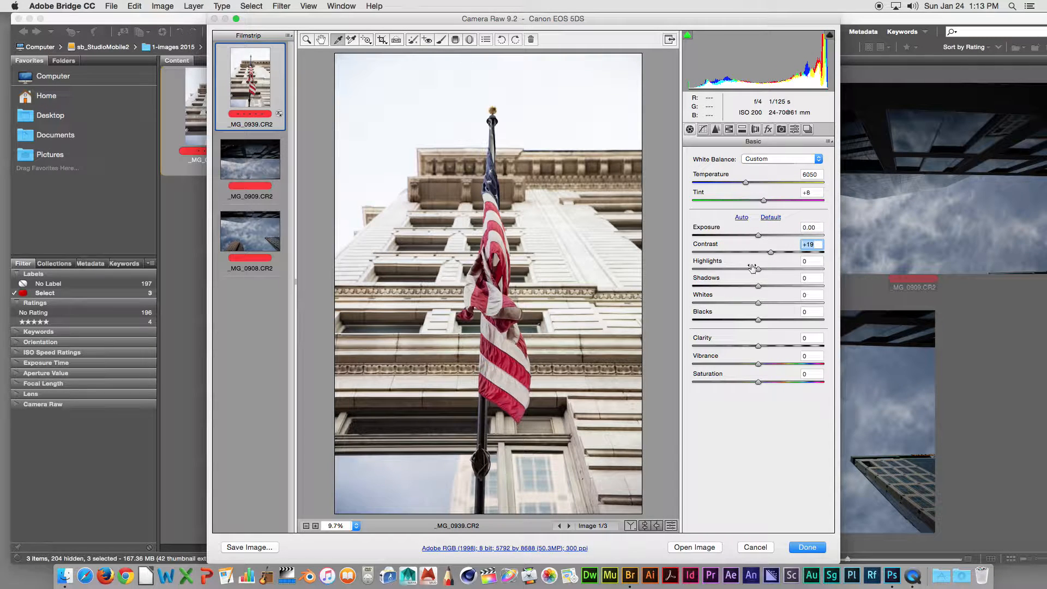
{"action": "left_click_drag", "start_coordinate": [758, 272], "coordinate": [703, 268]}
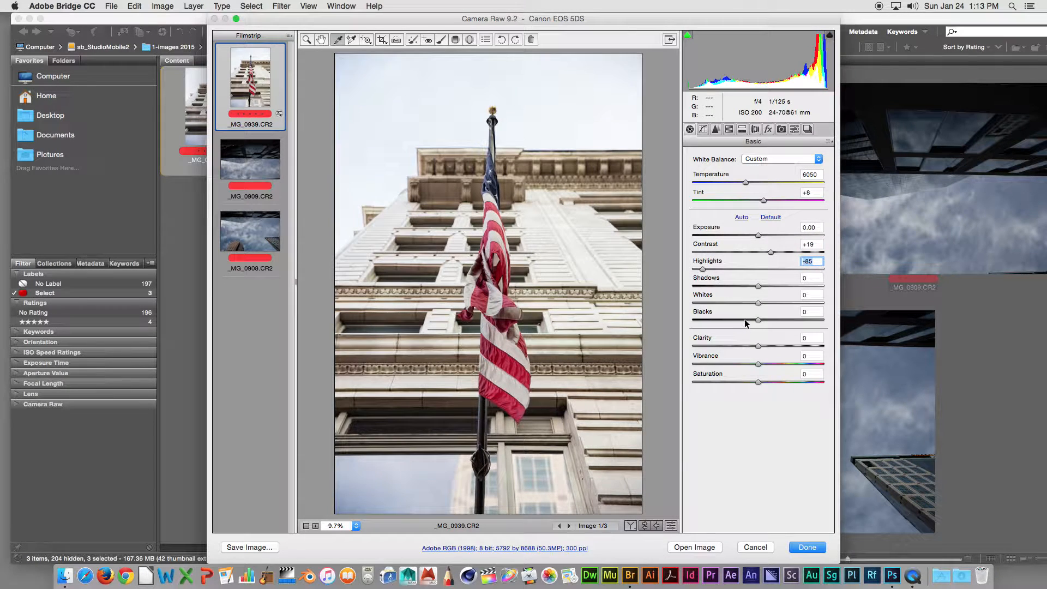
{"action": "mouse_move", "coordinate": [757, 303]}
{"action": "left_mouse_down"}
{"action": "mouse_move", "coordinate": [704, 300]}
{"action": "mouse_move", "coordinate": [741, 319]}
{"action": "mouse_move", "coordinate": [713, 314]}
{"action": "mouse_move", "coordinate": [770, 319]}
{"action": "left_mouse_up"}
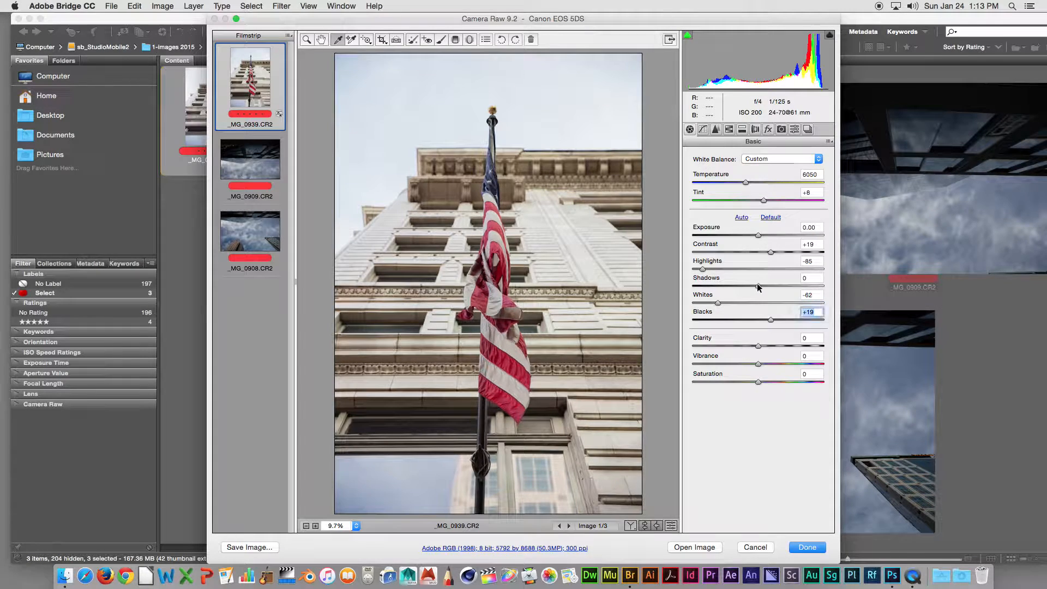
- Set Blacks to -27, Exposure to -0.60 and Shadows to +72 for the flag photo
{"action": "left_click_drag", "start_coordinate": [732, 284], "coordinate": [745, 320]}
{"action": "left_click", "coordinate": [777, 286]}
{"action": "left_click_drag", "start_coordinate": [760, 236], "coordinate": [751, 235]}
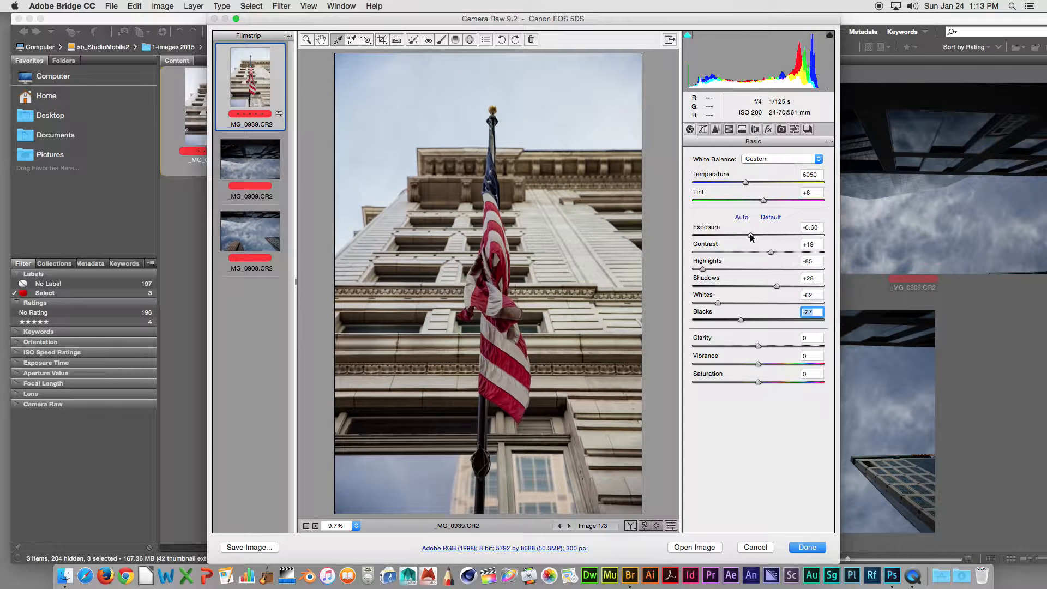
{"action": "left_click_drag", "start_coordinate": [777, 286], "coordinate": [805, 287]}
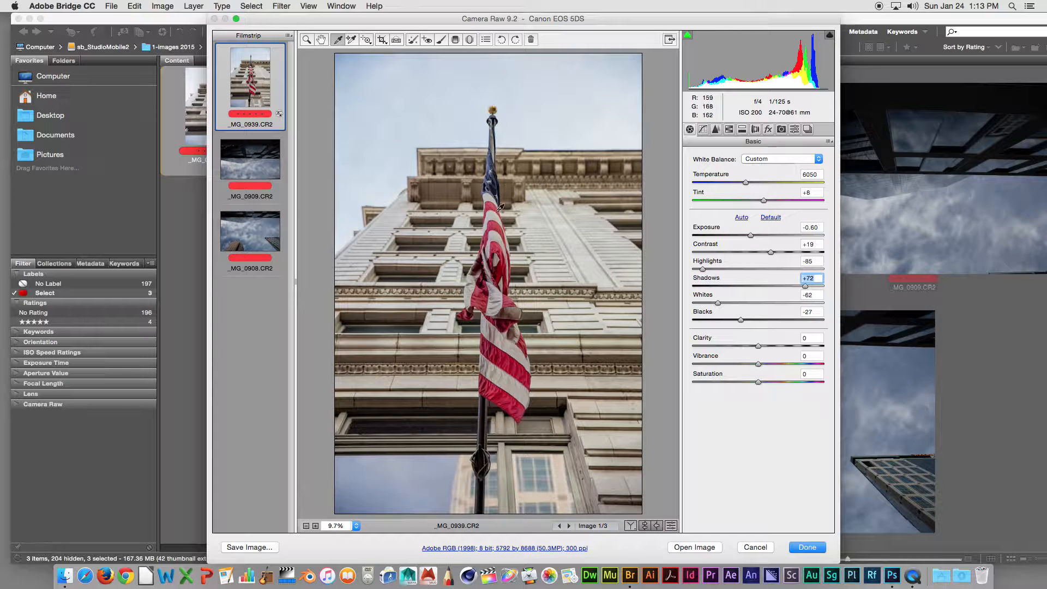
- Refine the flag photo with Whites +6, Highlights -34, Blacks -6 and Clarity +12
{"action": "left_click_drag", "start_coordinate": [721, 304], "coordinate": [762, 301]}
{"action": "mouse_move", "coordinate": [724, 268]}
{"action": "left_mouse_down"}
{"action": "mouse_move", "coordinate": [755, 269]}
{"action": "mouse_move", "coordinate": [736, 270]}
{"action": "left_mouse_up"}
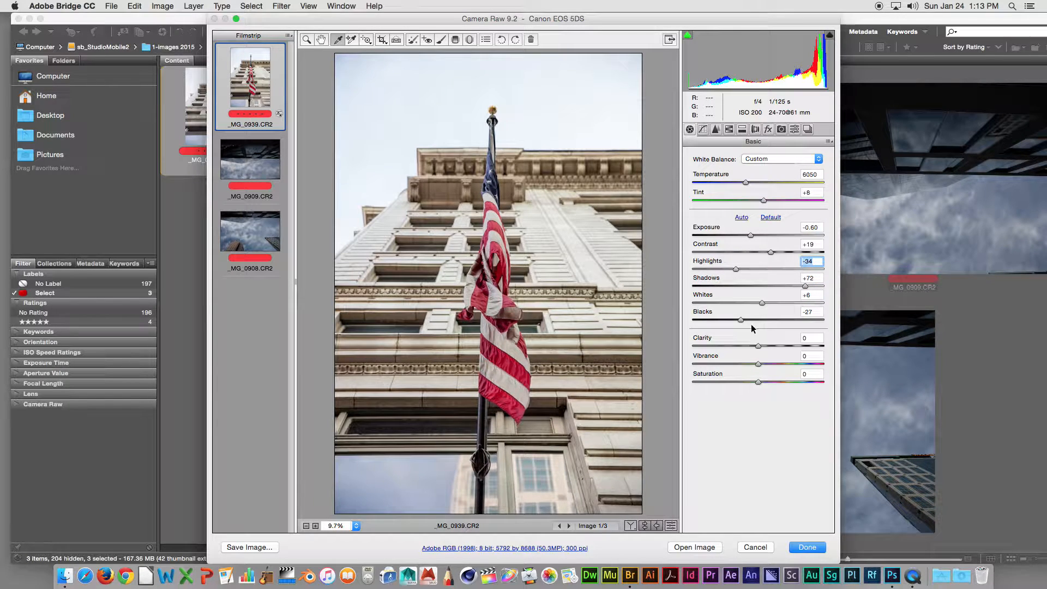
{"action": "mouse_move", "coordinate": [741, 319]}
{"action": "left_mouse_down"}
{"action": "mouse_move", "coordinate": [764, 322]}
{"action": "mouse_move", "coordinate": [743, 321]}
{"action": "mouse_move", "coordinate": [755, 322]}
{"action": "left_mouse_up"}
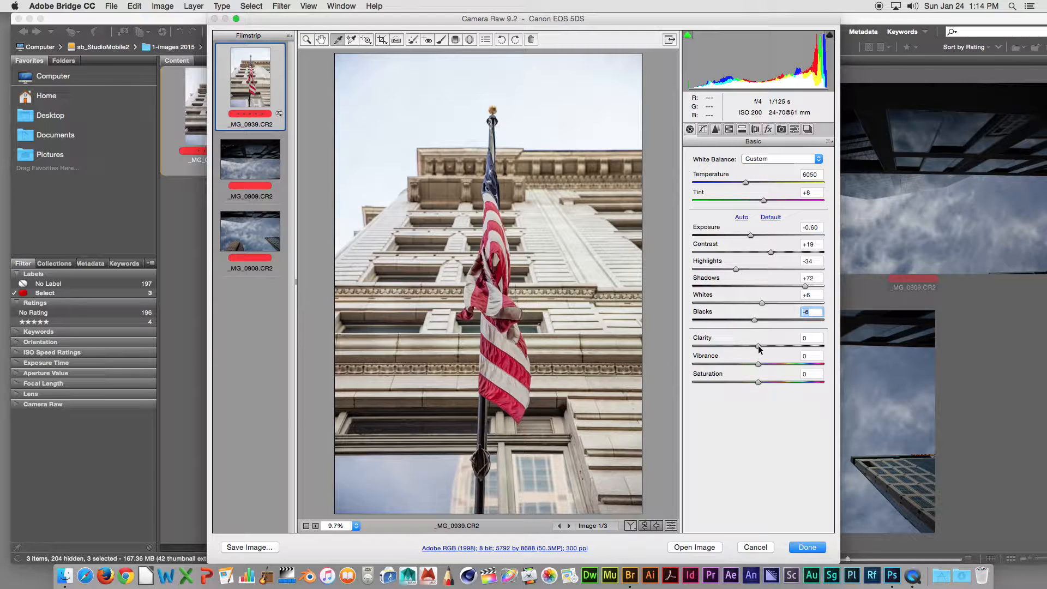
{"action": "mouse_move", "coordinate": [759, 349]}
{"action": "left_mouse_down"}
{"action": "mouse_move", "coordinate": [815, 347]}
{"action": "mouse_move", "coordinate": [753, 346]}
{"action": "mouse_move", "coordinate": [766, 345]}
{"action": "left_mouse_up"}
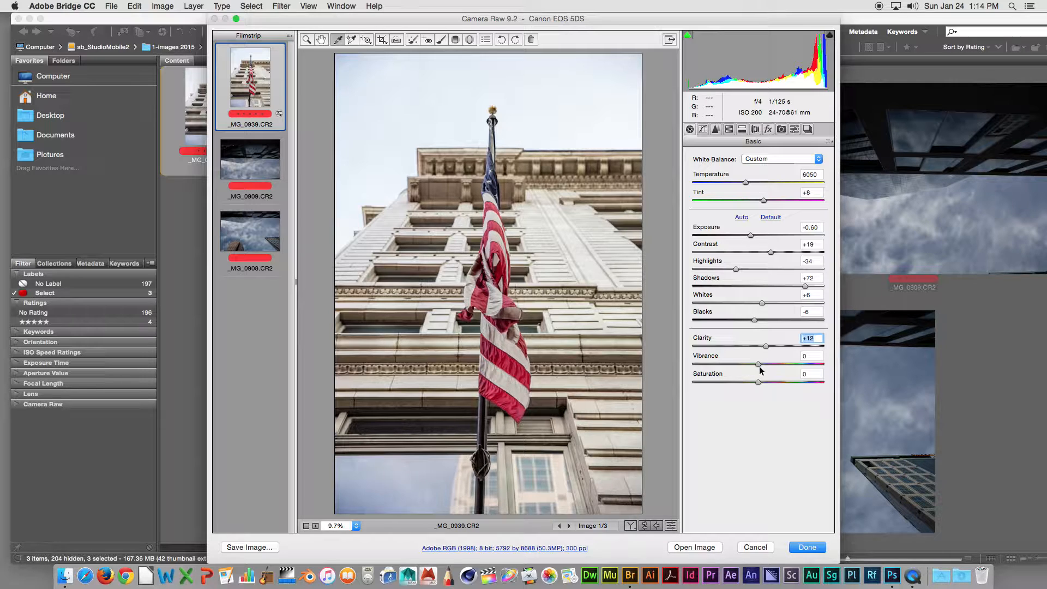
- Set Clarity to +5, Vibrance to +42 and Saturation to -14 for the flag photo
{"action": "left_click_drag", "start_coordinate": [766, 346], "coordinate": [786, 363]}
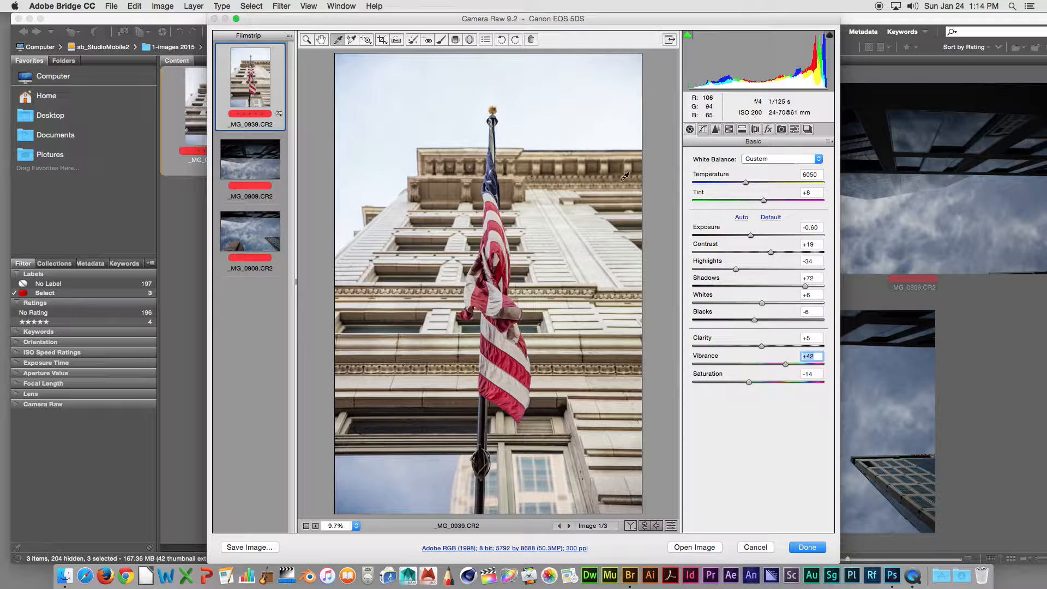
- Adjust _MG_0909.CR2 with Exposure +1.05, Contrast +8, Highlights -23, Shadows +38, Clarity +63, Vibrance +32 and Saturation -16
{"action": "left_click", "coordinate": [260, 174]}
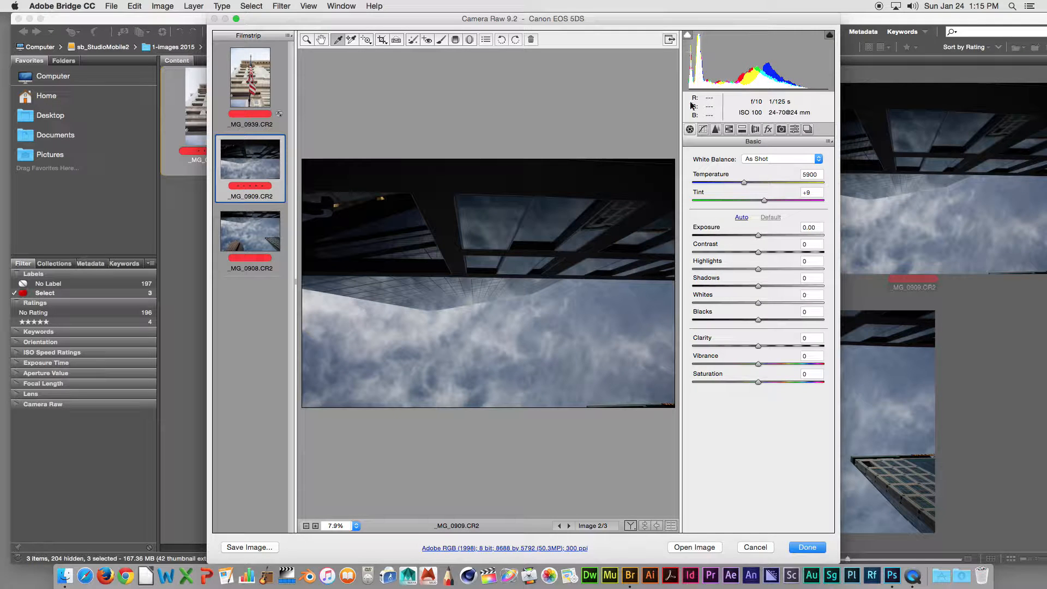
{"action": "left_click_drag", "start_coordinate": [758, 235], "coordinate": [772, 236]}
{"action": "left_click_drag", "start_coordinate": [769, 286], "coordinate": [783, 286]}
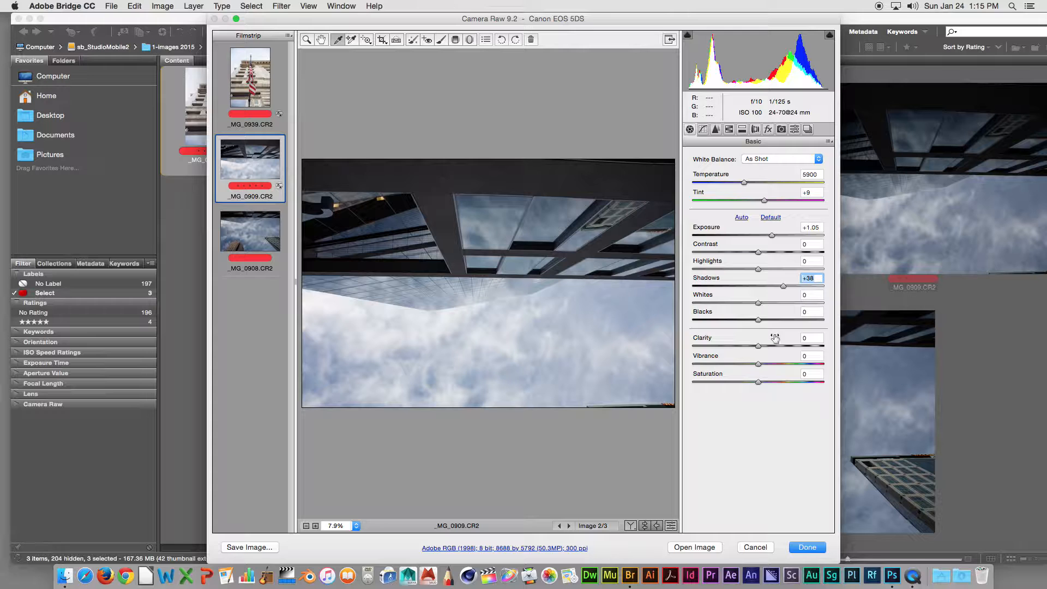
{"action": "mouse_move", "coordinate": [778, 348]}
{"action": "left_mouse_down"}
{"action": "mouse_move", "coordinate": [804, 346]}
{"action": "mouse_move", "coordinate": [748, 345]}
{"action": "mouse_move", "coordinate": [799, 346]}
{"action": "left_mouse_up"}
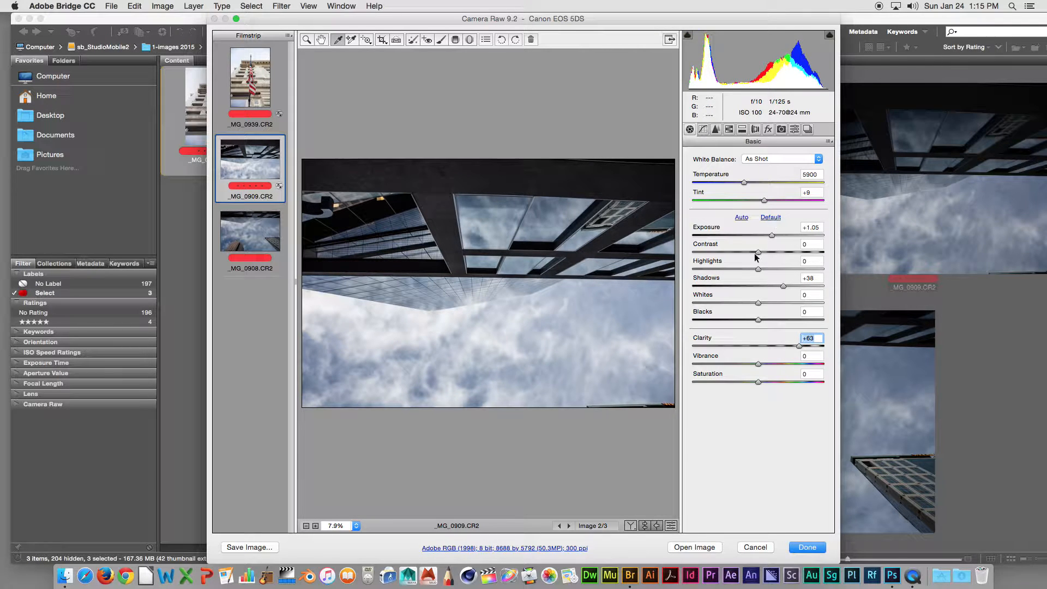
{"action": "mouse_move", "coordinate": [754, 253]}
{"action": "left_mouse_down"}
{"action": "mouse_move", "coordinate": [734, 250]}
{"action": "mouse_move", "coordinate": [774, 252]}
{"action": "mouse_move", "coordinate": [743, 242]}
{"action": "mouse_move", "coordinate": [777, 270]}
{"action": "mouse_move", "coordinate": [734, 269]}
{"action": "mouse_move", "coordinate": [745, 270]}
{"action": "left_mouse_up"}
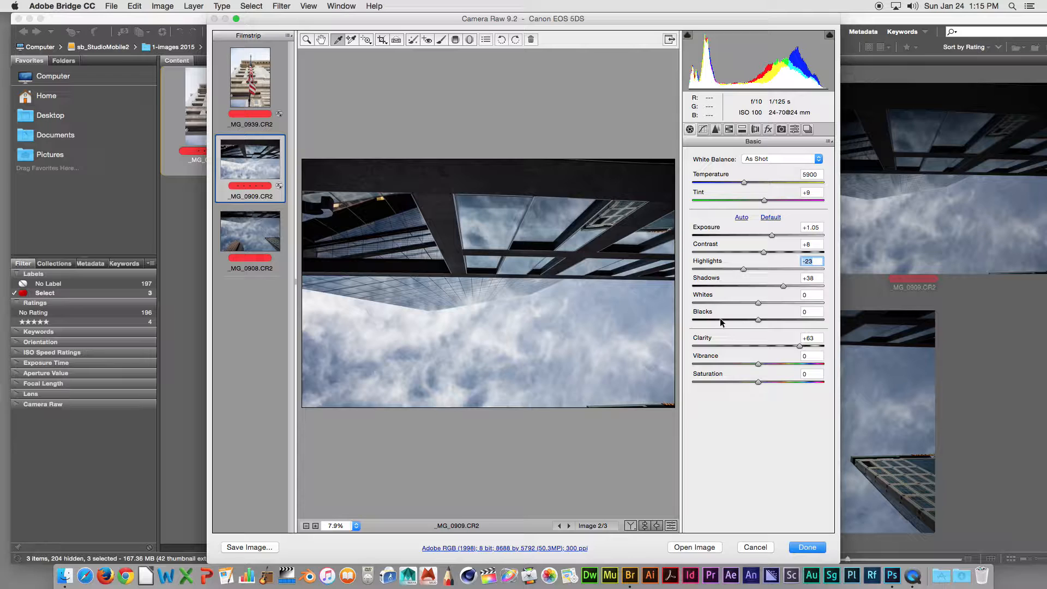
{"action": "left_click_drag", "start_coordinate": [774, 363], "coordinate": [747, 382]}
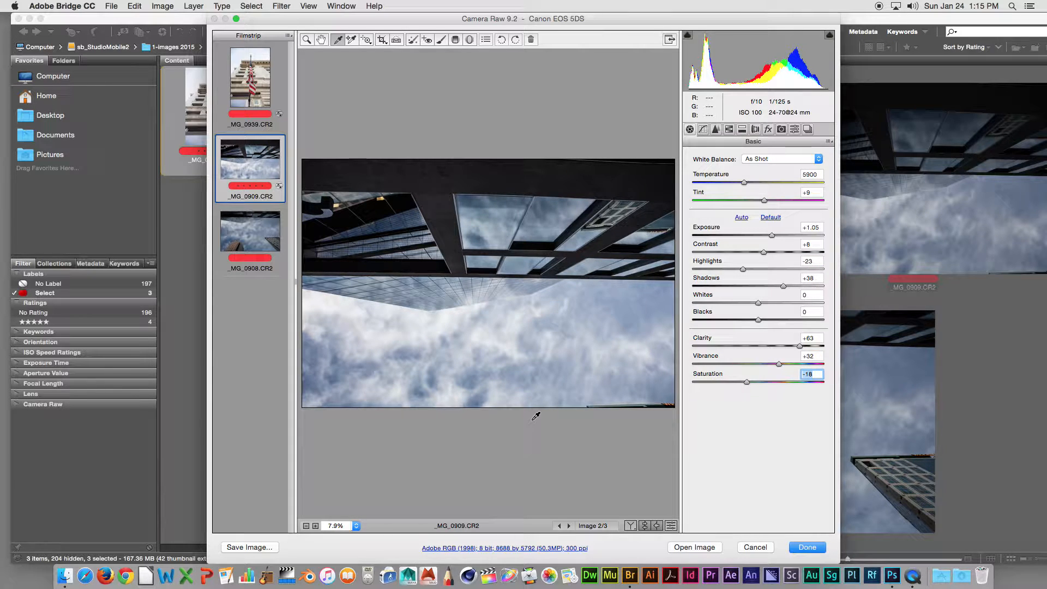
- Try an S-shaped custom point tone curve on the RGB channel and restore the Linear curve
{"action": "left_click", "coordinate": [703, 129]}
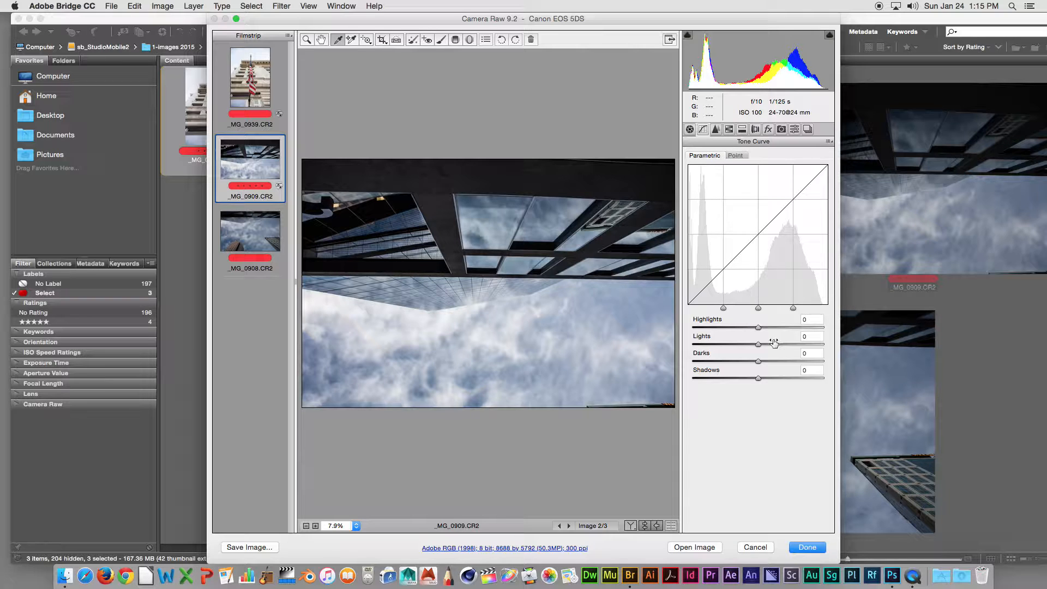
{"action": "mouse_move", "coordinate": [758, 327]}
{"action": "left_mouse_down"}
{"action": "mouse_move", "coordinate": [773, 327]}
{"action": "mouse_move", "coordinate": [718, 327]}
{"action": "mouse_move", "coordinate": [790, 326]}
{"action": "mouse_move", "coordinate": [759, 328]}
{"action": "left_mouse_up"}
{"action": "left_click", "coordinate": [735, 155]}
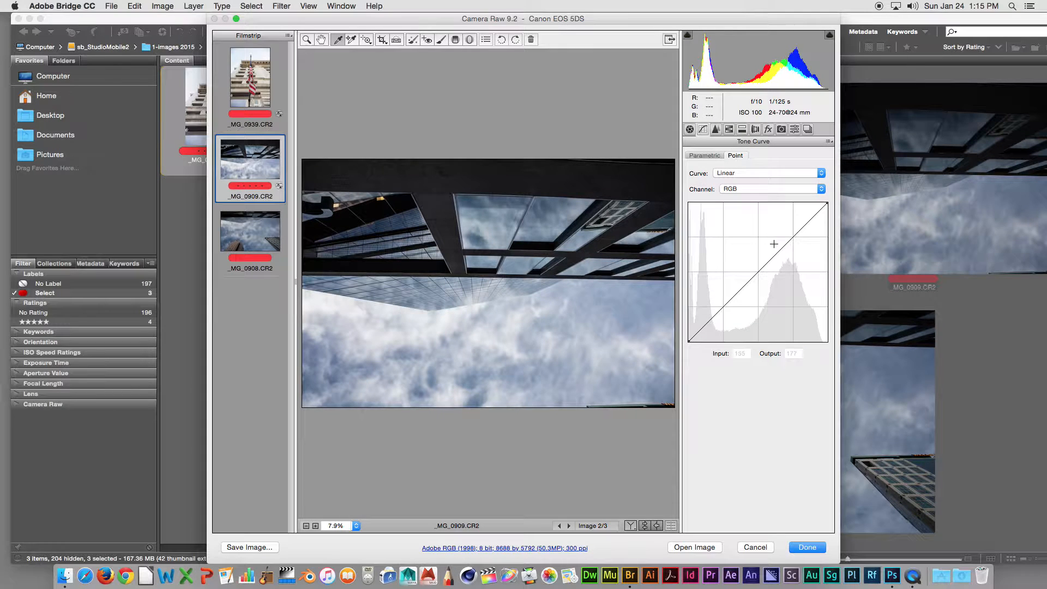
{"action": "left_click_drag", "start_coordinate": [795, 235], "coordinate": [798, 220]}
{"action": "left_click_drag", "start_coordinate": [740, 285], "coordinate": [739, 306]}
{"action": "mouse_move", "coordinate": [773, 267]}
{"action": "left_mouse_down"}
{"action": "mouse_move", "coordinate": [764, 250]}
{"action": "mouse_move", "coordinate": [776, 271]}
{"action": "left_mouse_up"}
{"action": "left_click", "coordinate": [806, 173]}
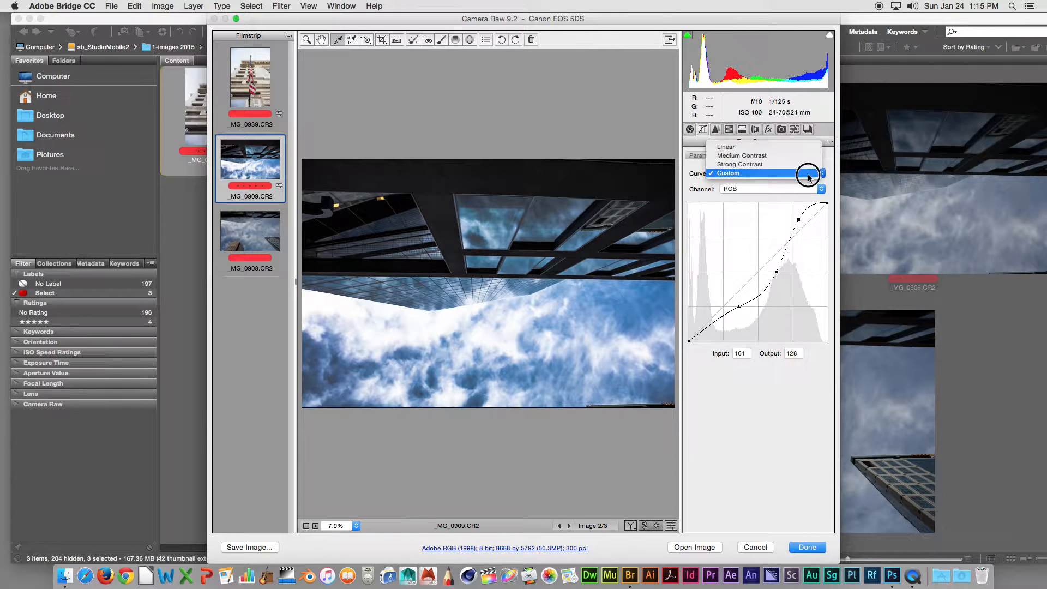
{"action": "left_click", "coordinate": [795, 145]}
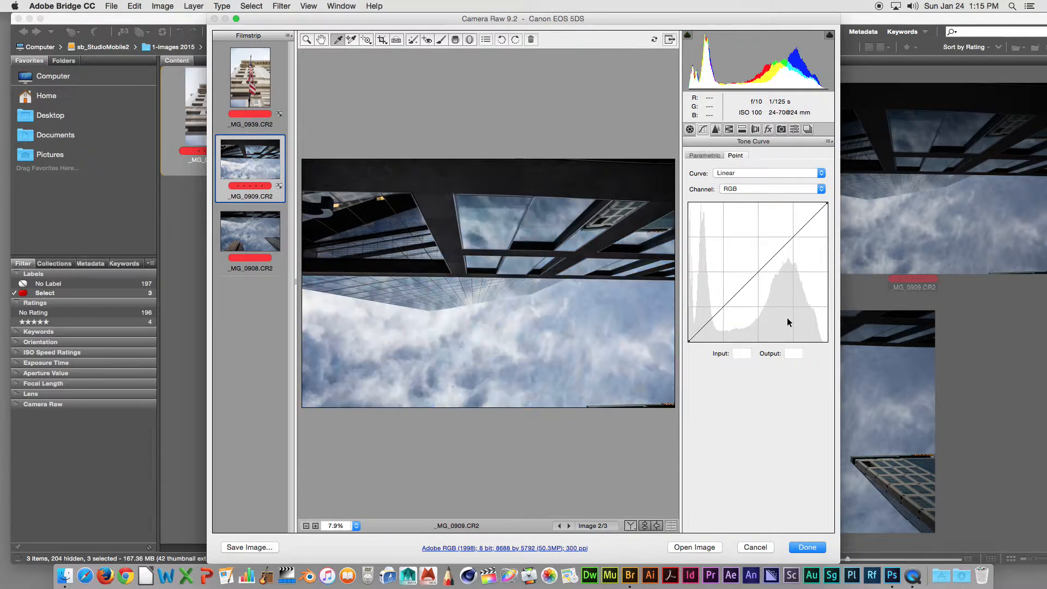
- Try converting _MG_0909.CR2 to grayscale and return it to color
{"action": "left_click", "coordinate": [716, 129]}
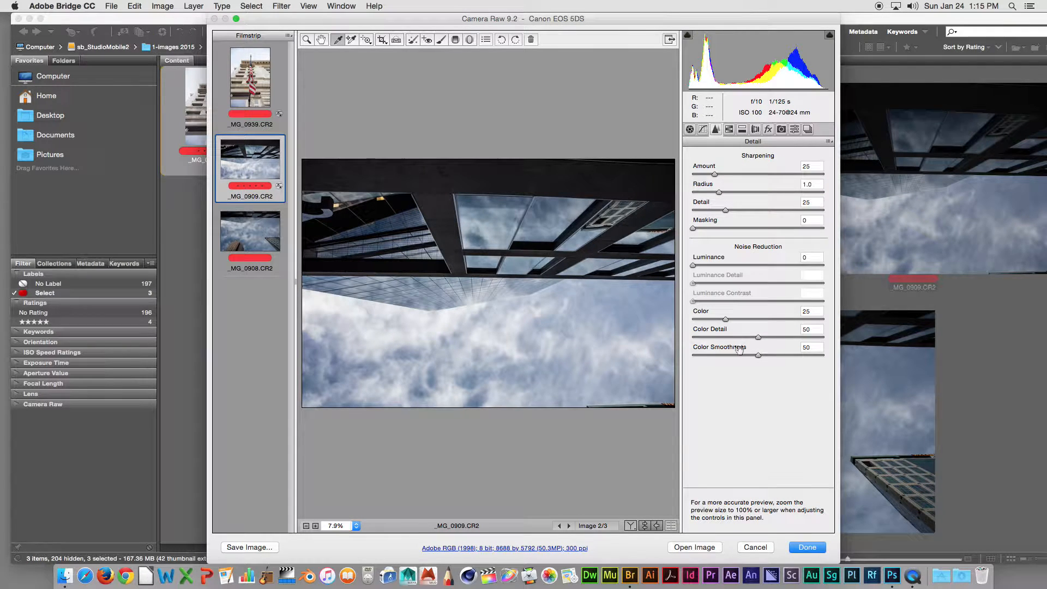
{"action": "left_click", "coordinate": [730, 131]}
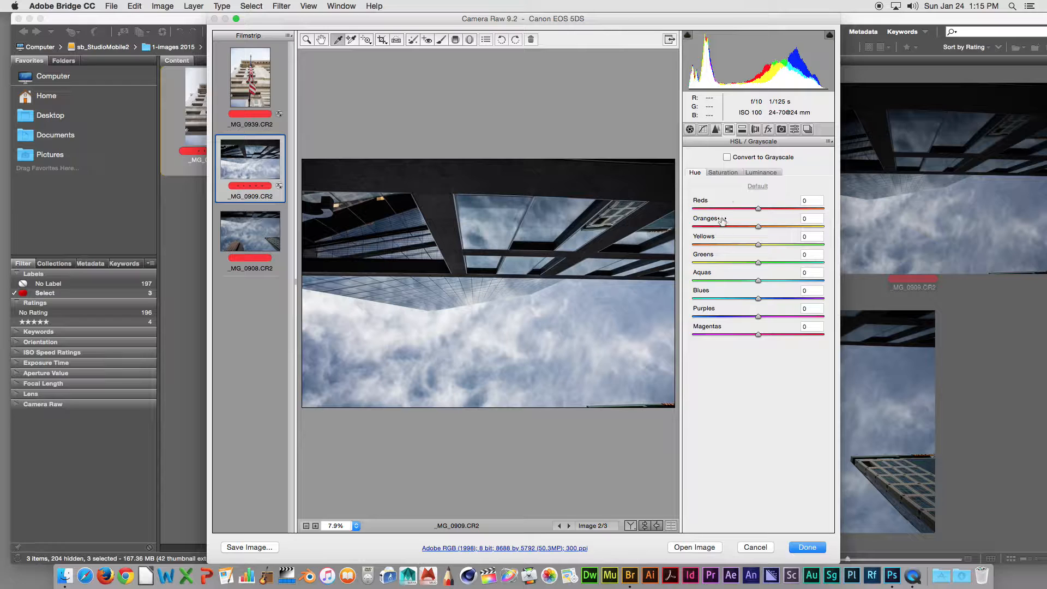
{"action": "left_click", "coordinate": [728, 158]}
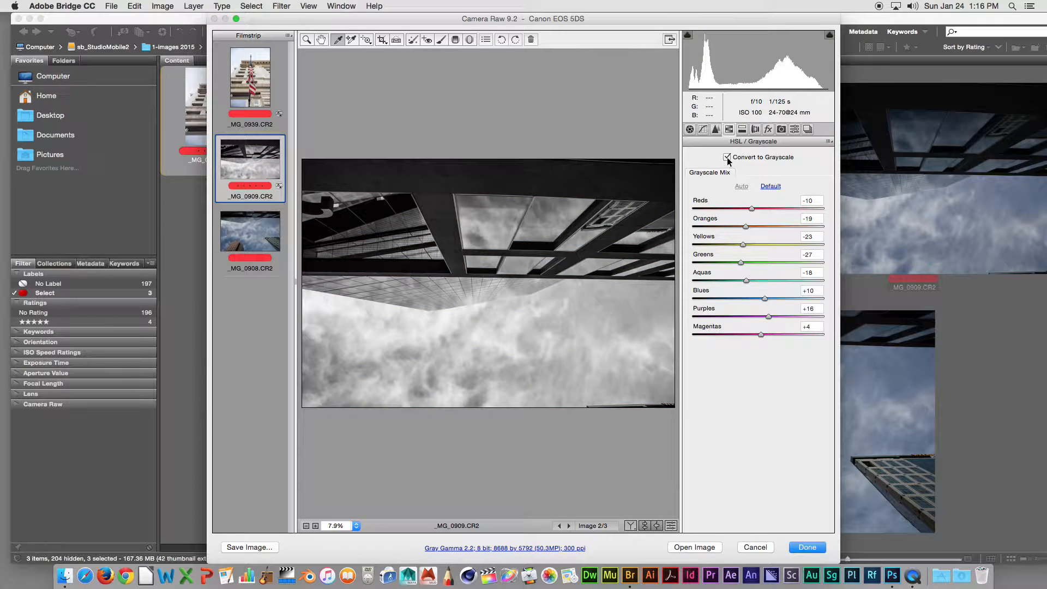
{"action": "left_click", "coordinate": [727, 158]}
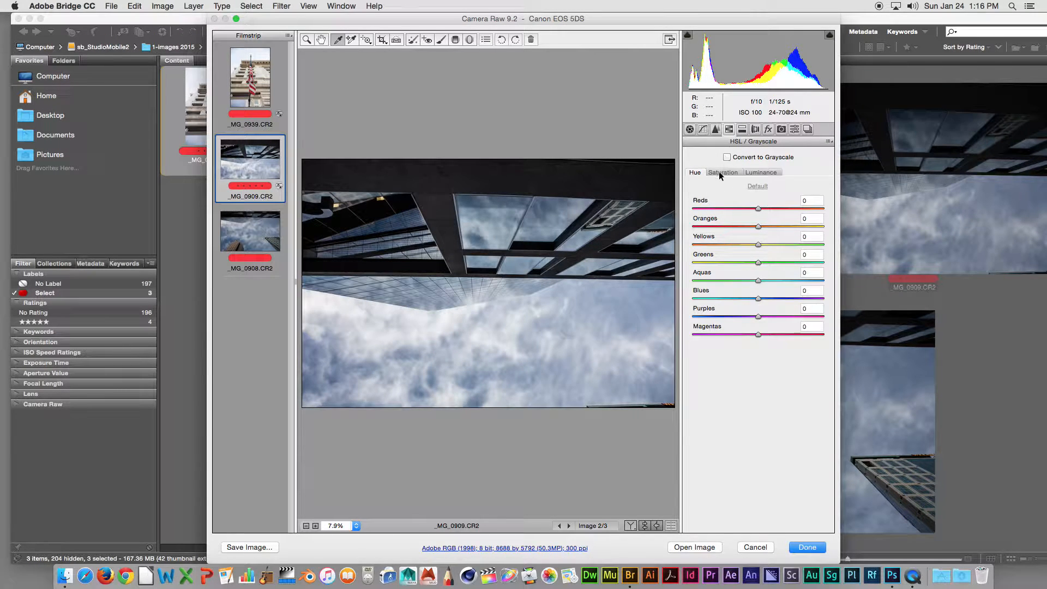
- Set the Blues luminance to -58, and convert the photo to grayscale with Yellows -39, Aquas -49 and Blues -66 in the mix
{"action": "left_click", "coordinate": [760, 172]}
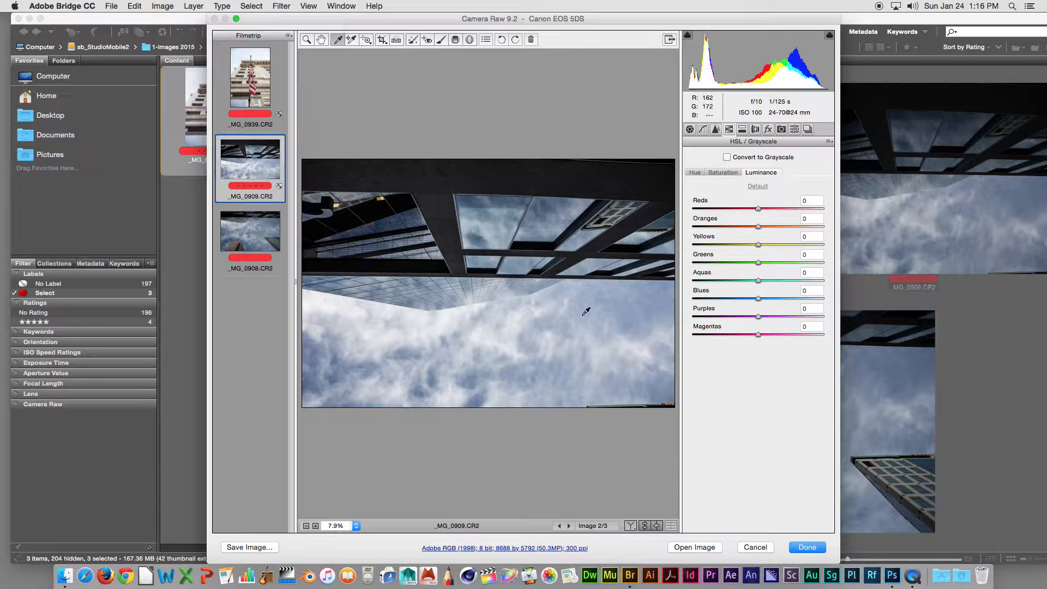
{"action": "left_click_drag", "start_coordinate": [758, 298], "coordinate": [721, 304]}
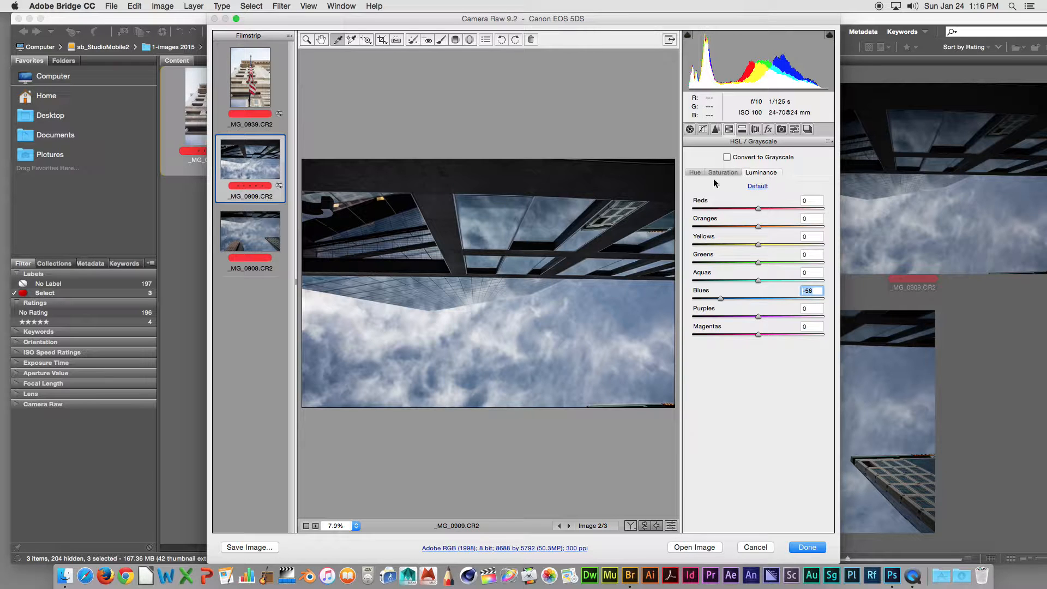
{"action": "left_click", "coordinate": [727, 157]}
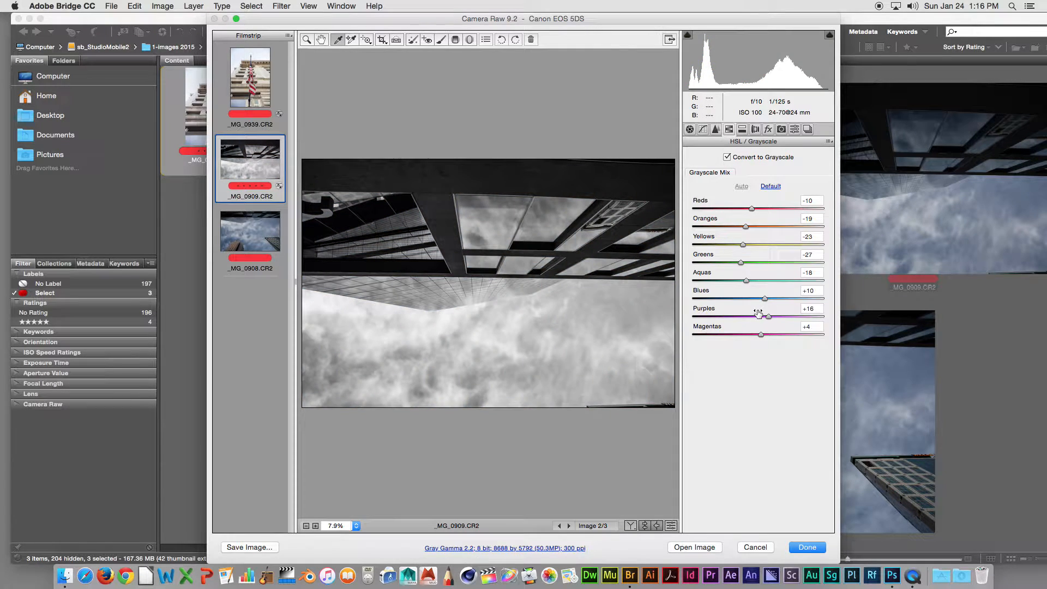
{"action": "left_click_drag", "start_coordinate": [758, 299], "coordinate": [703, 298]}
{"action": "mouse_move", "coordinate": [743, 244]}
{"action": "left_mouse_down"}
{"action": "mouse_move", "coordinate": [802, 245]}
{"action": "mouse_move", "coordinate": [733, 245]}
{"action": "left_mouse_up"}
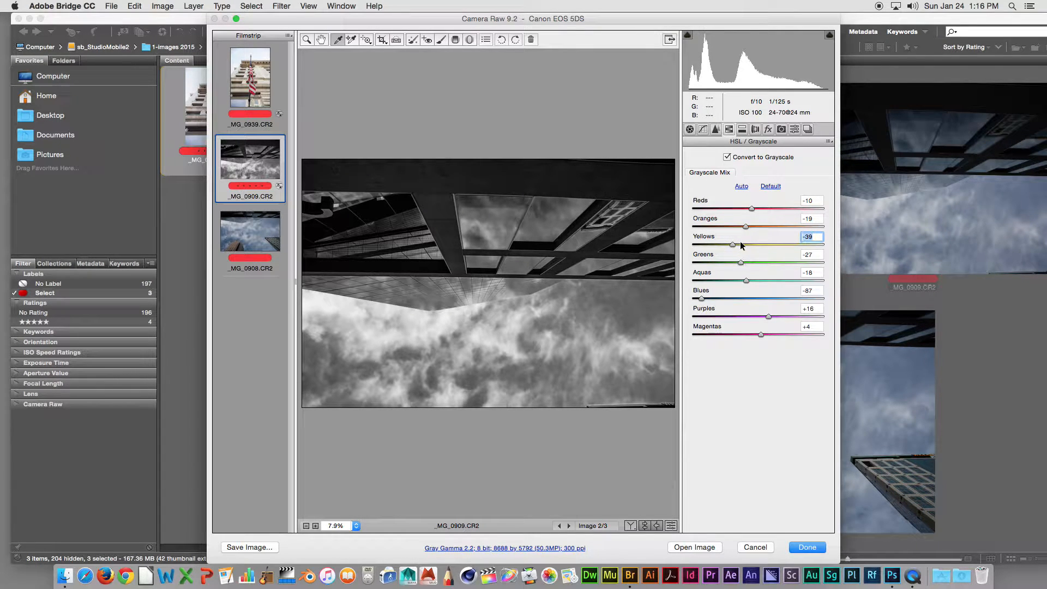
{"action": "left_click_drag", "start_coordinate": [745, 282], "coordinate": [714, 296]}
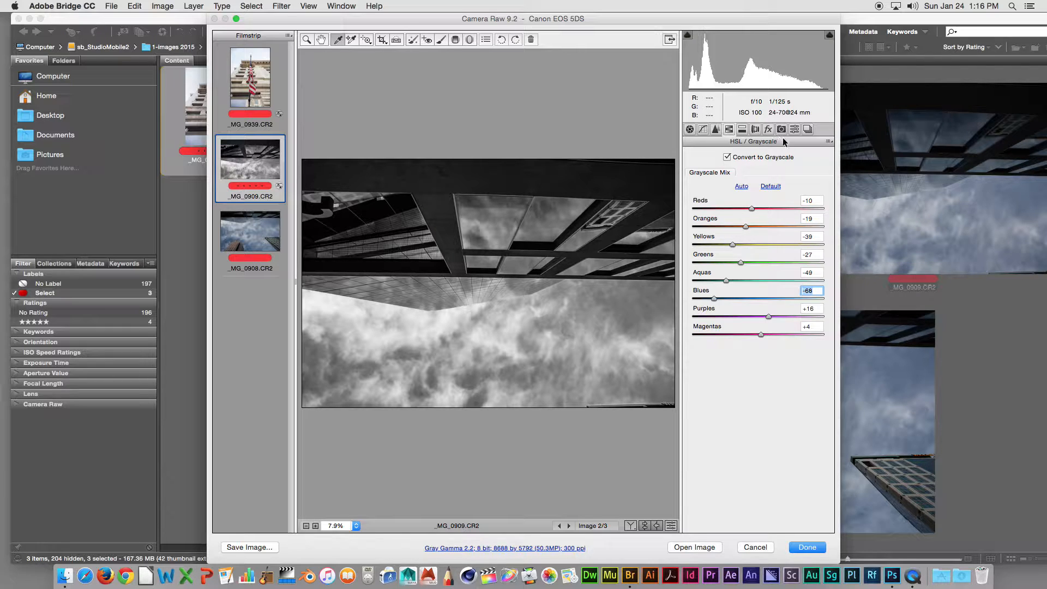
- Try a post-crop vignette with Amount +9 and reset the amount to 0
{"action": "left_click", "coordinate": [767, 129]}
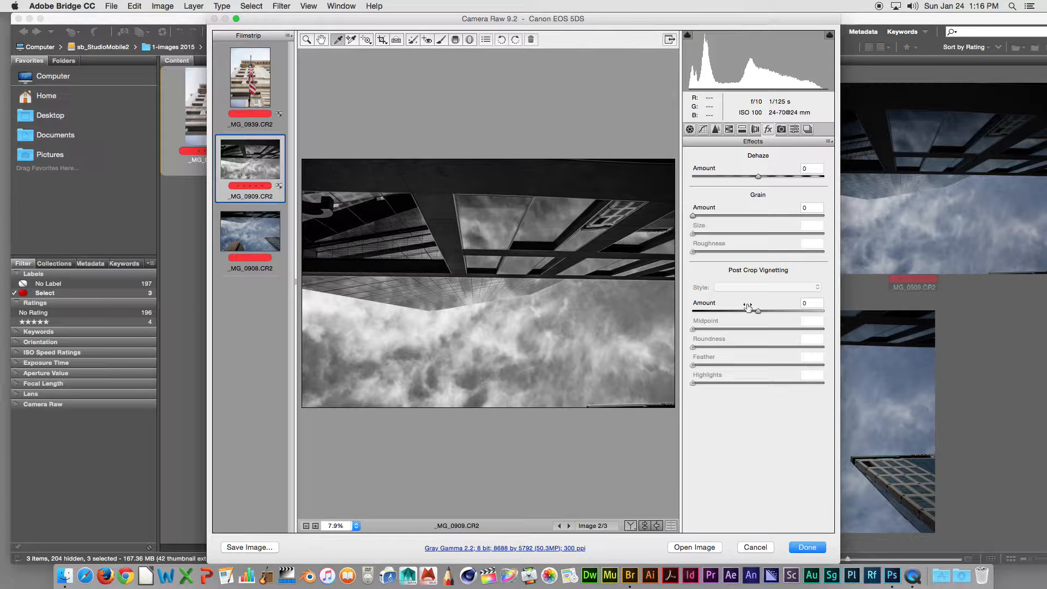
{"action": "mouse_move", "coordinate": [756, 309]}
{"action": "left_mouse_down"}
{"action": "mouse_move", "coordinate": [706, 311]}
{"action": "mouse_move", "coordinate": [772, 311]}
{"action": "mouse_move", "coordinate": [713, 311]}
{"action": "mouse_move", "coordinate": [762, 310]}
{"action": "left_mouse_up"}
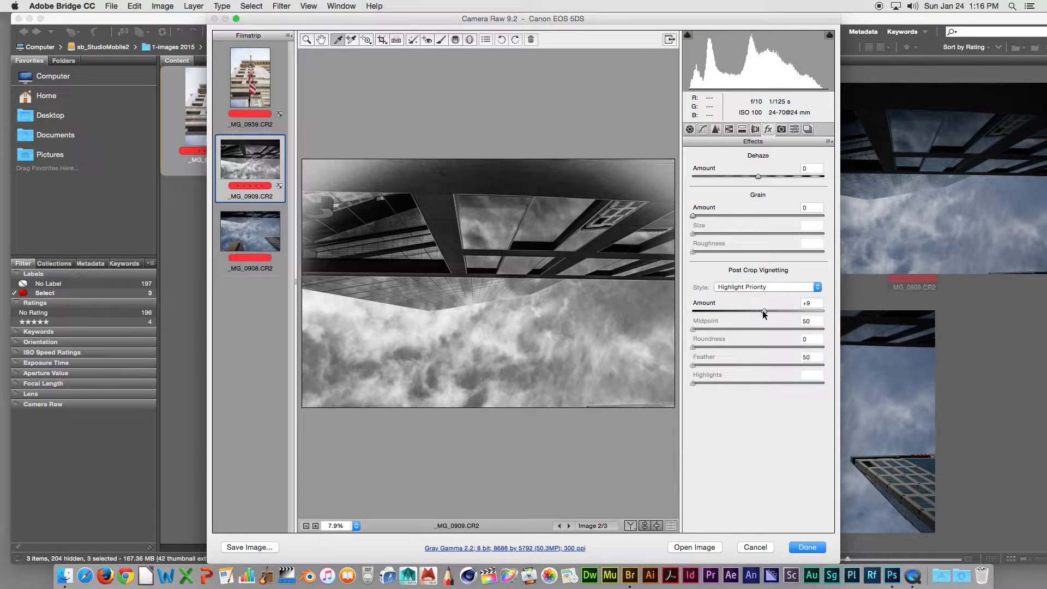
{"action": "double_click", "coordinate": [783, 304]}
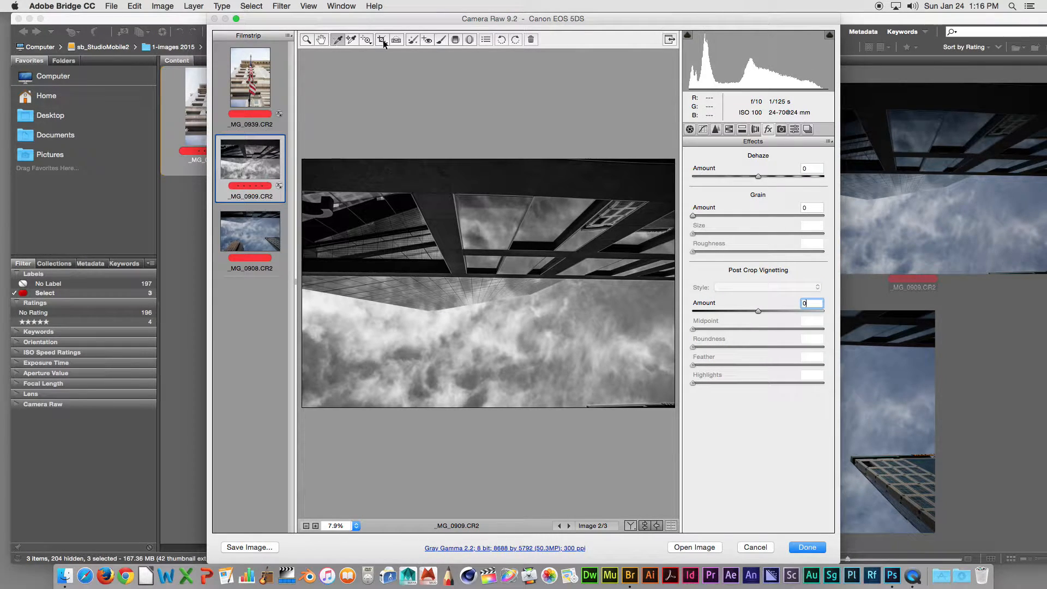
- Activate the Crop tool and select _MG_0909.CR2 and _MG_0908.CR2 together in the filmstrip
{"action": "left_click_drag", "start_coordinate": [382, 39], "coordinate": [533, 76]}
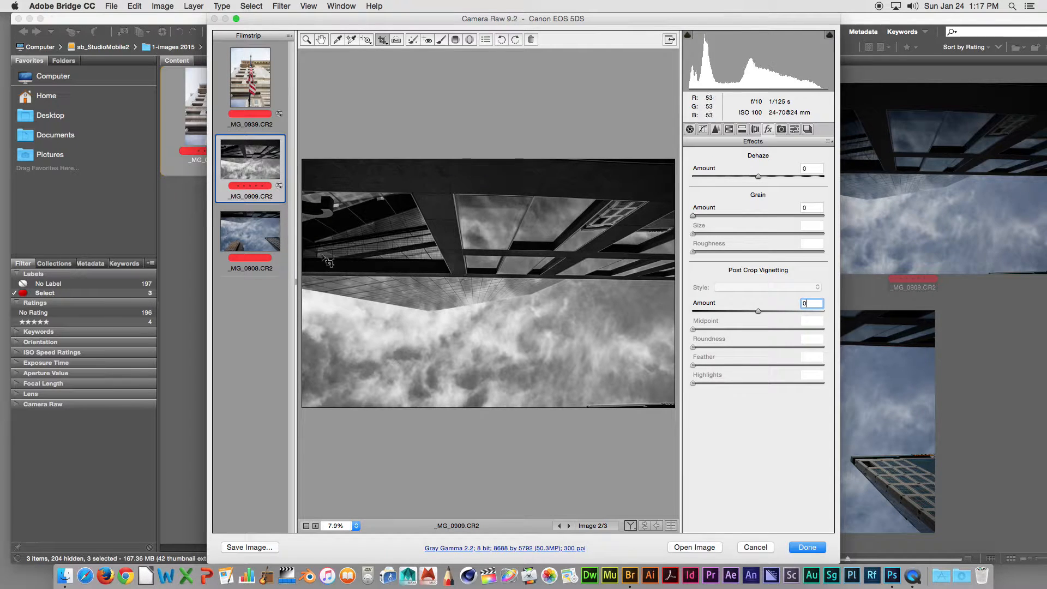
{"action": "left_click", "coordinate": [252, 237]}
{"action": "left_click", "coordinate": [243, 165]}
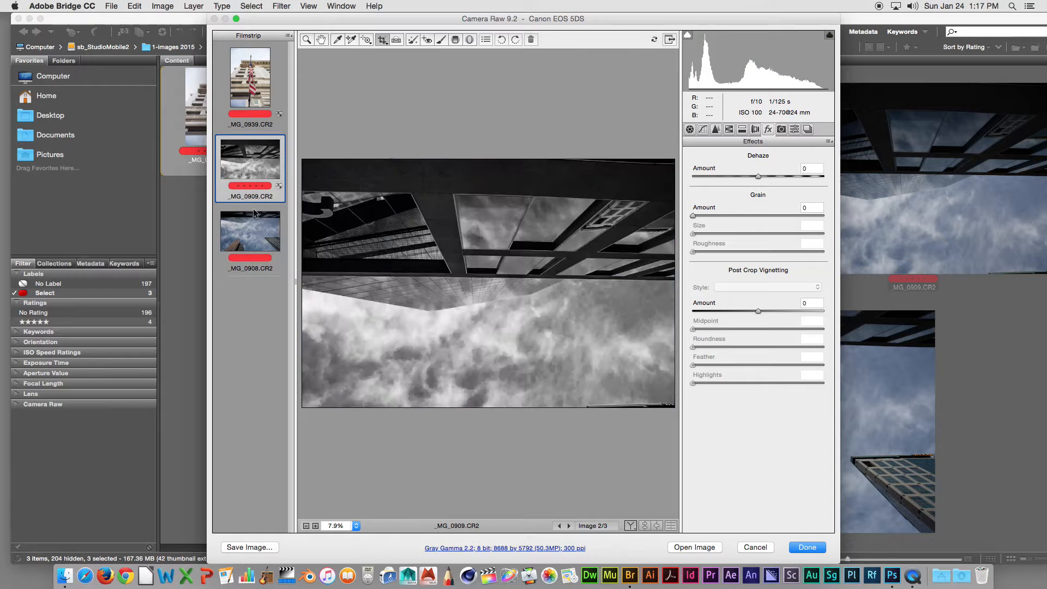
{"action": "left_click", "coordinate": [255, 215]}
{"action": "left_click", "coordinate": [258, 170]}
{"action": "left_click", "coordinate": [255, 235], "text": "shift"}
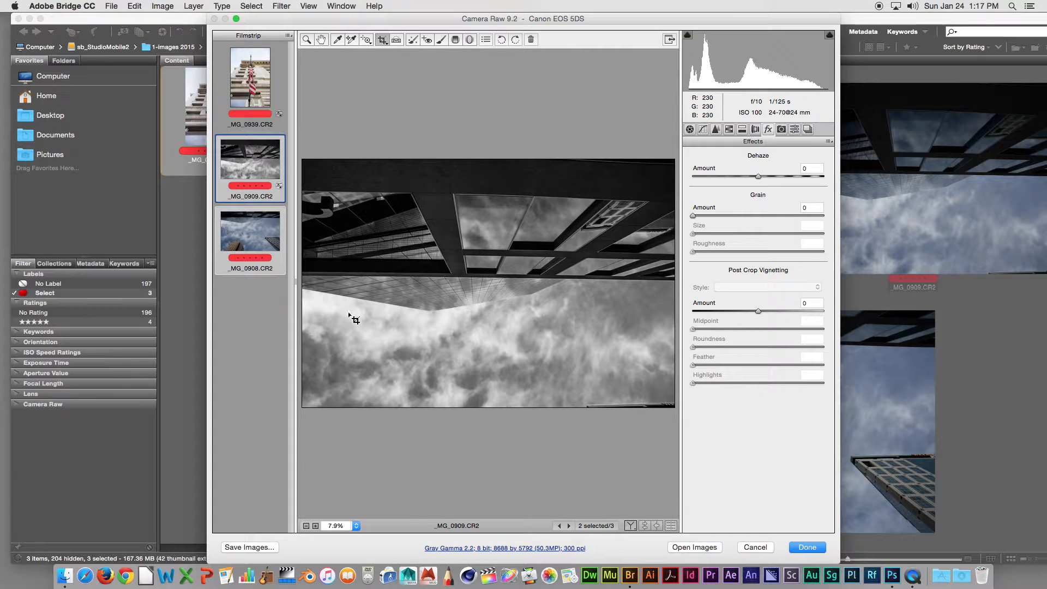
- Try applying the Previous Conversion settings to both selected photos and undo the change
{"action": "right_click", "coordinate": [274, 237]}
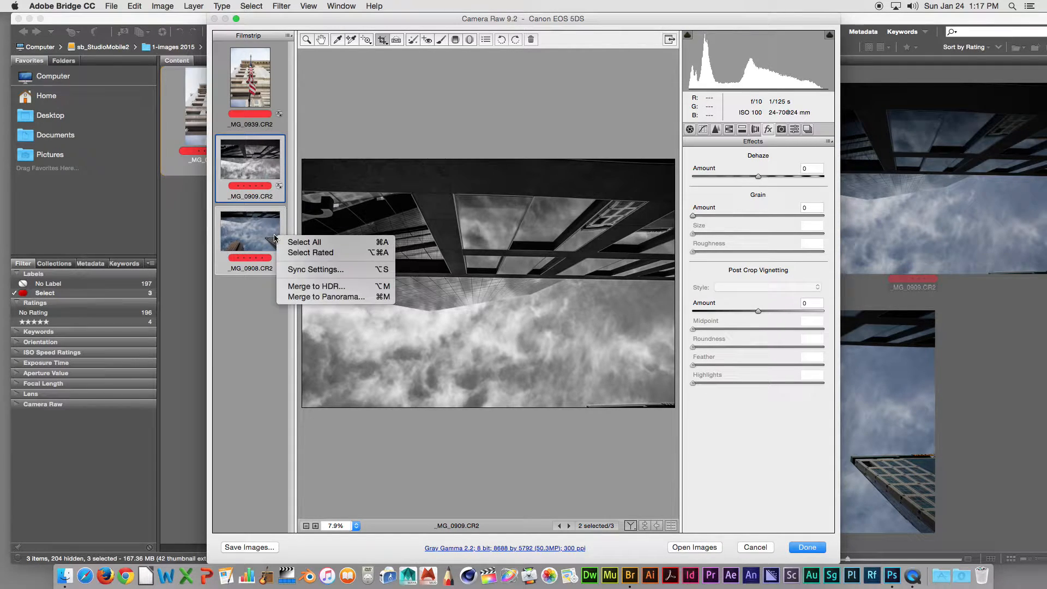
{"action": "left_click", "coordinate": [737, 195]}
{"action": "left_click", "coordinate": [691, 129]}
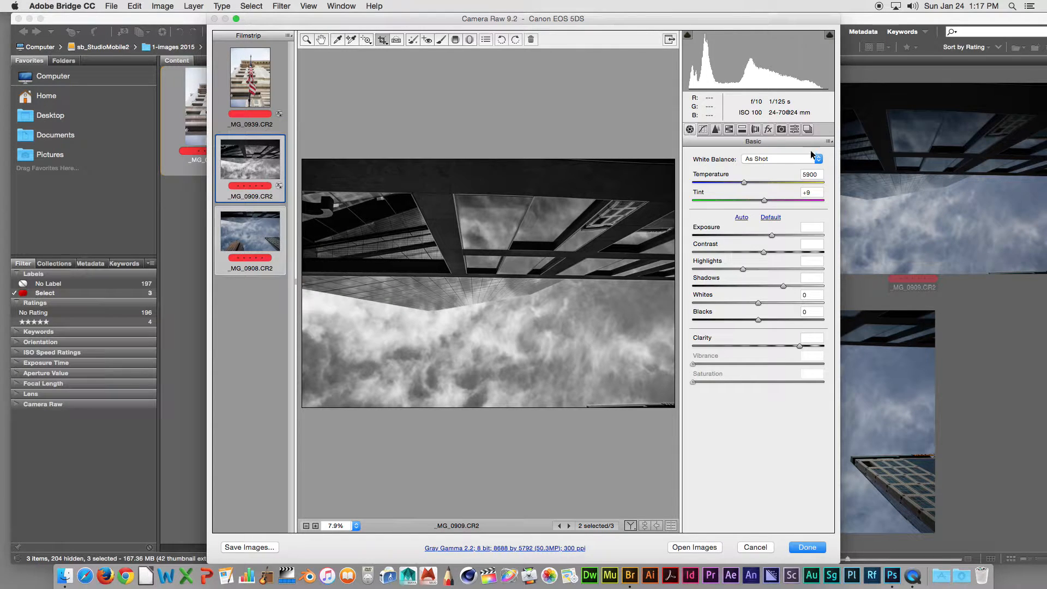
{"action": "left_click", "coordinate": [829, 141]}
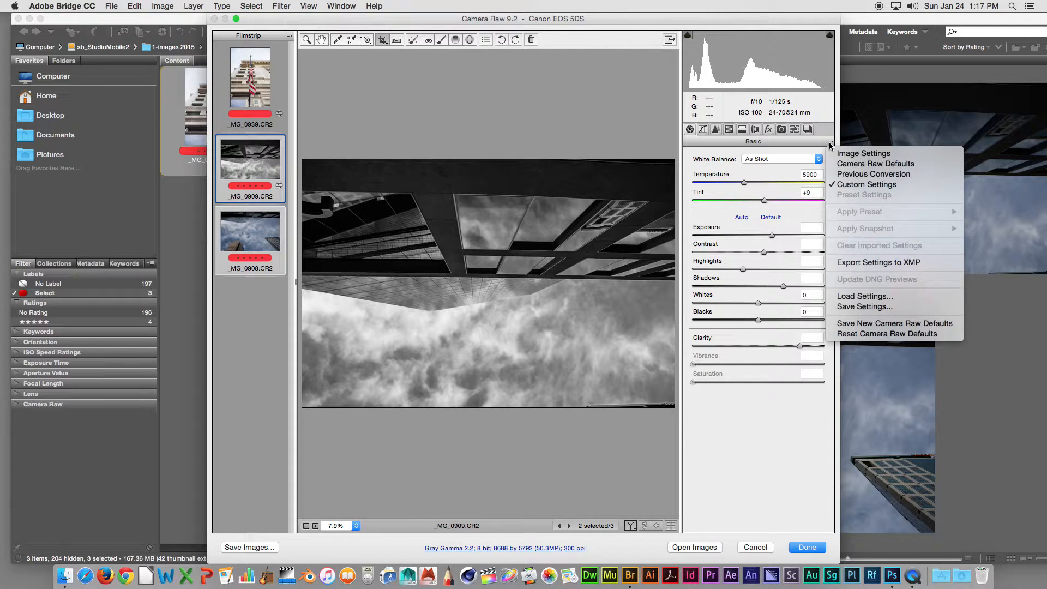
{"action": "left_click", "coordinate": [843, 174]}
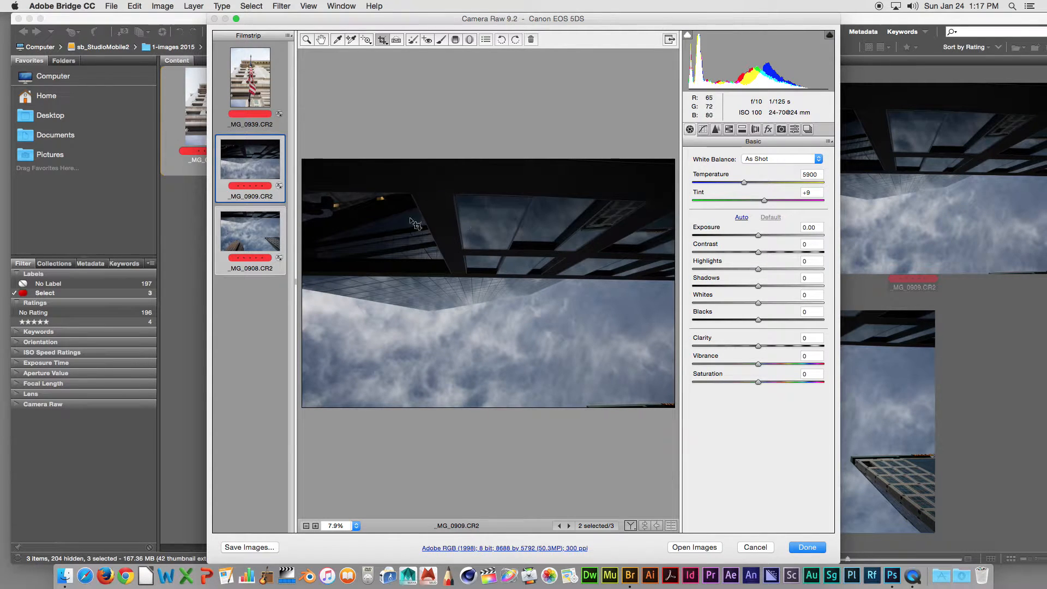
{"action": "key", "text": "super+z"}
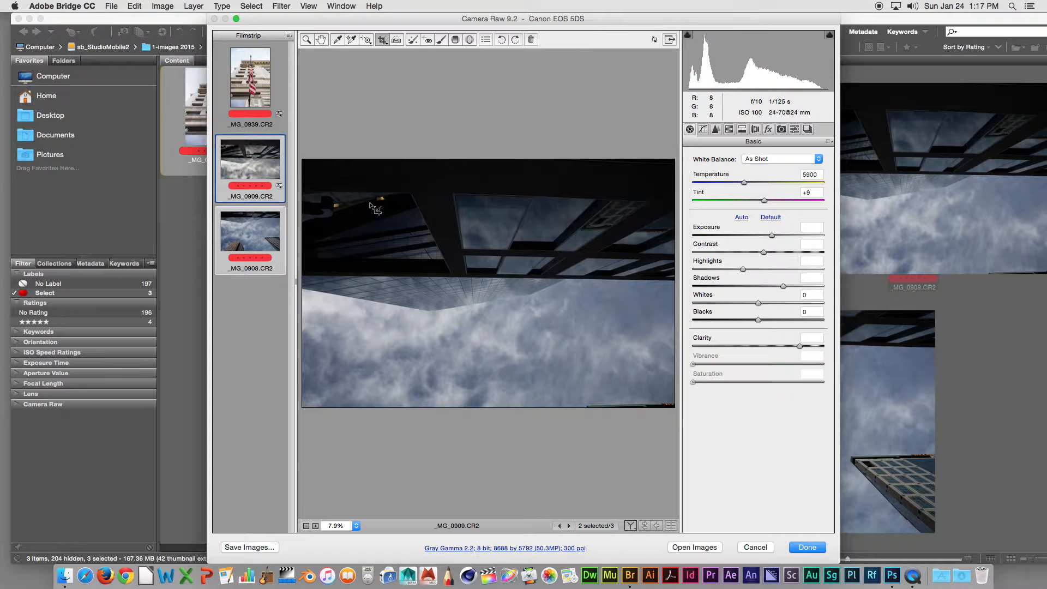
{"action": "left_click", "coordinate": [829, 143]}
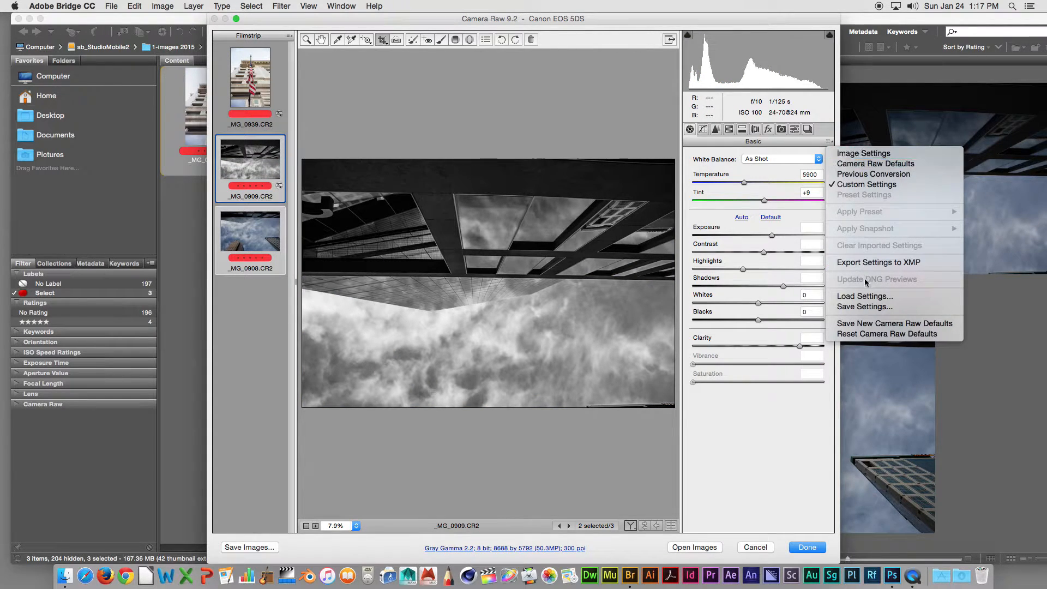
{"action": "left_click", "coordinate": [860, 154]}
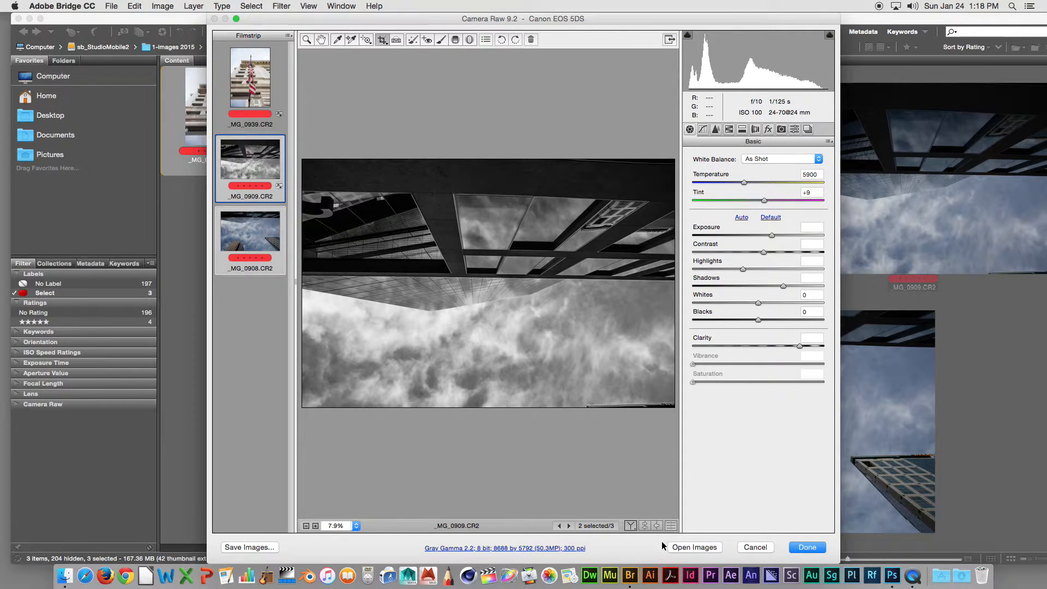
- Finish the Camera Raw edits without opening the photos, and select _MG_0909.CR2 and _MG_0908.CR2 together in Bridge
{"action": "left_click", "coordinate": [807, 548]}
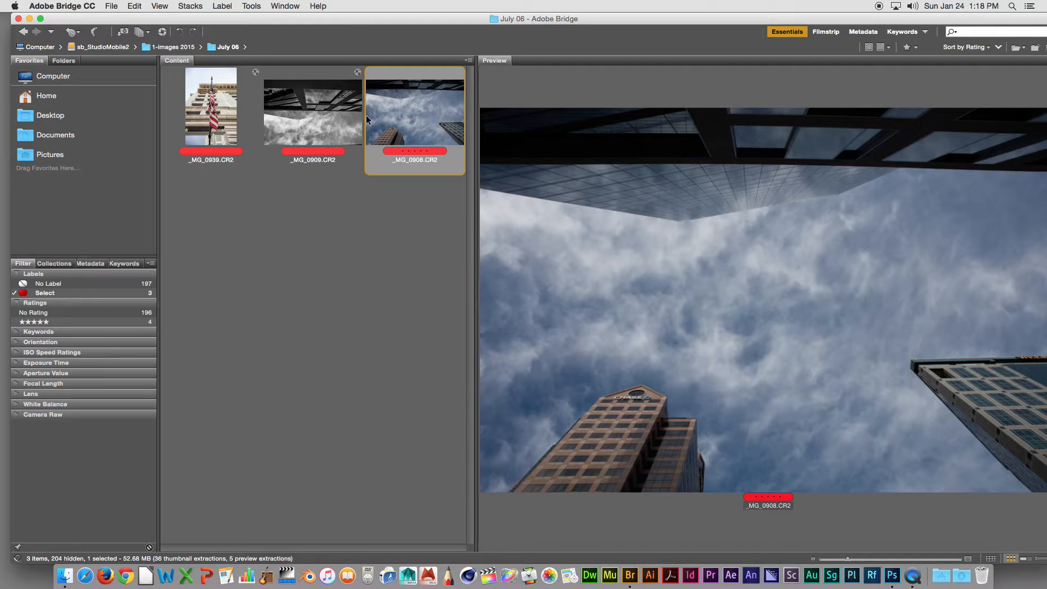
{"action": "left_click", "coordinate": [309, 117]}
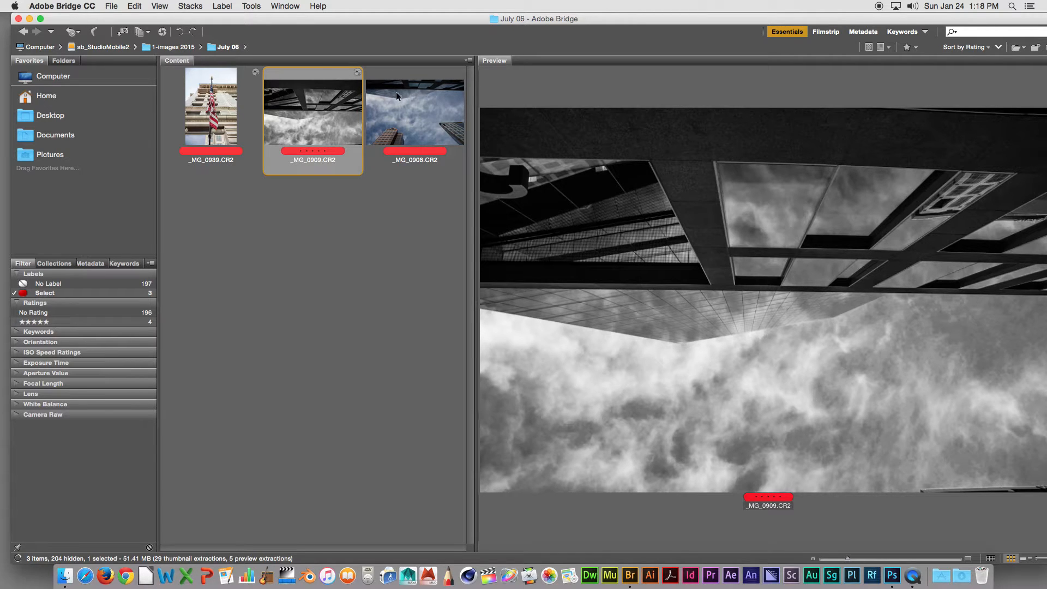
{"action": "left_click", "coordinate": [411, 114], "text": "shift"}
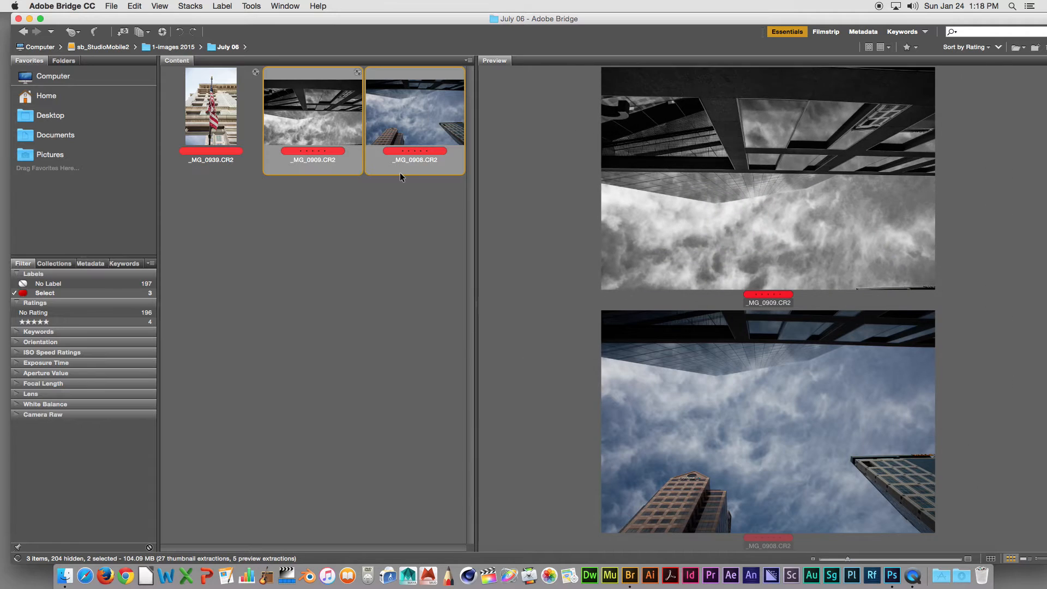
- Apply the Previous Conversion develop settings to _MG_0909.CR2 and _MG_0908.CR2 together
{"action": "right_click", "coordinate": [441, 101]}
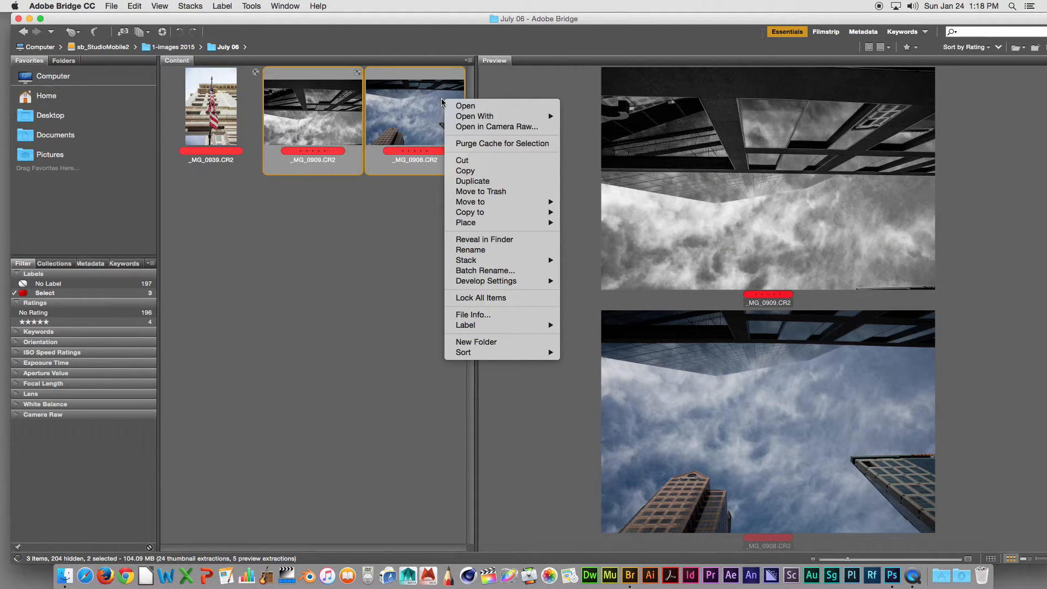
{"action": "mouse_move", "coordinate": [497, 283]}
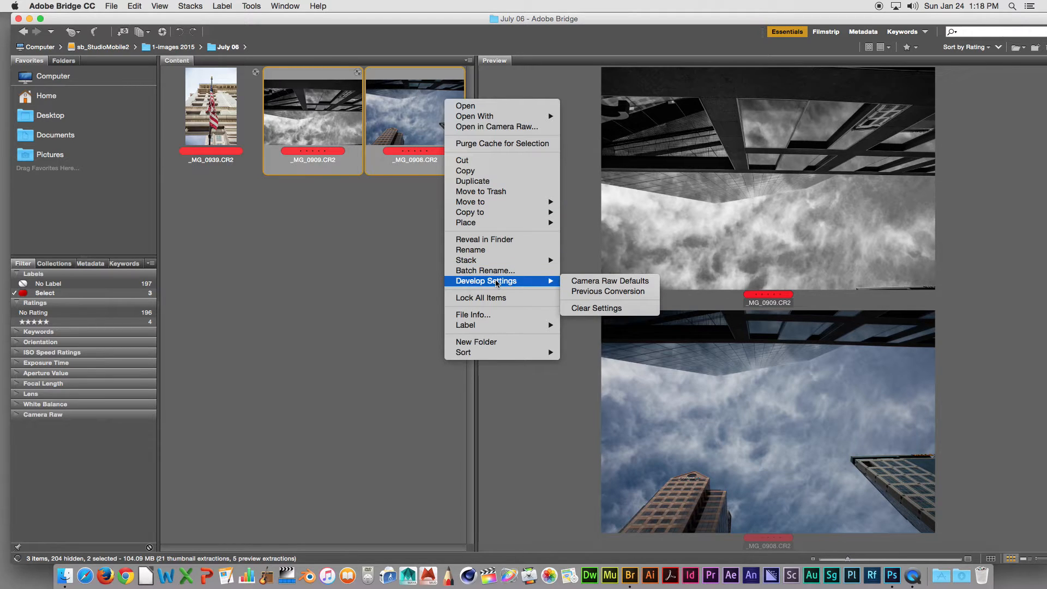
{"action": "left_click", "coordinate": [600, 291]}
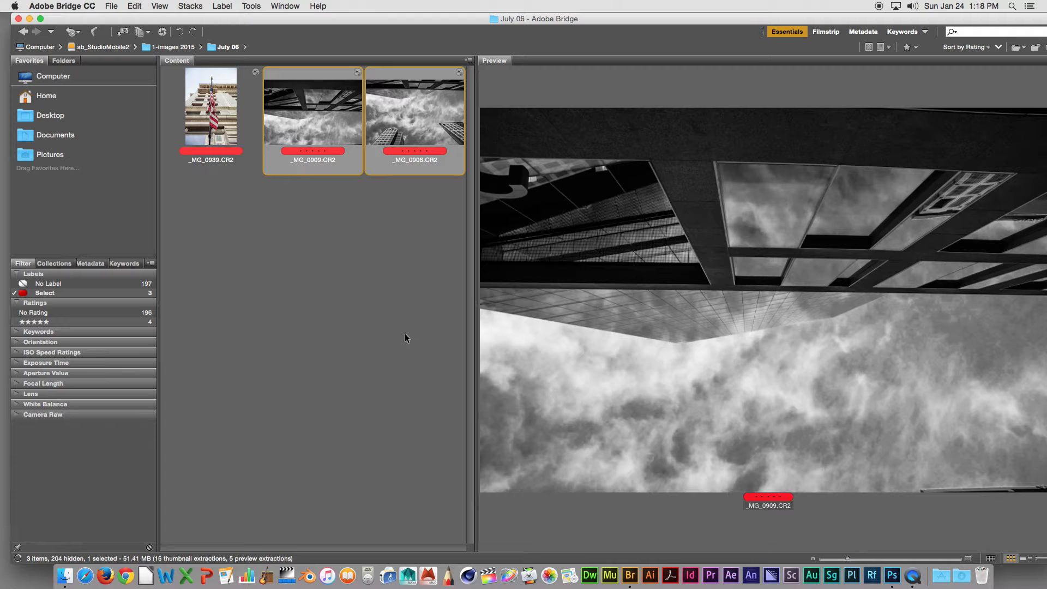
- Enlarge the preview area by narrowing the thumbnail area, and clear the photo selection
{"action": "left_click", "coordinate": [469, 327]}
{"action": "left_click_drag", "start_coordinate": [469, 328], "coordinate": [314, 311]}
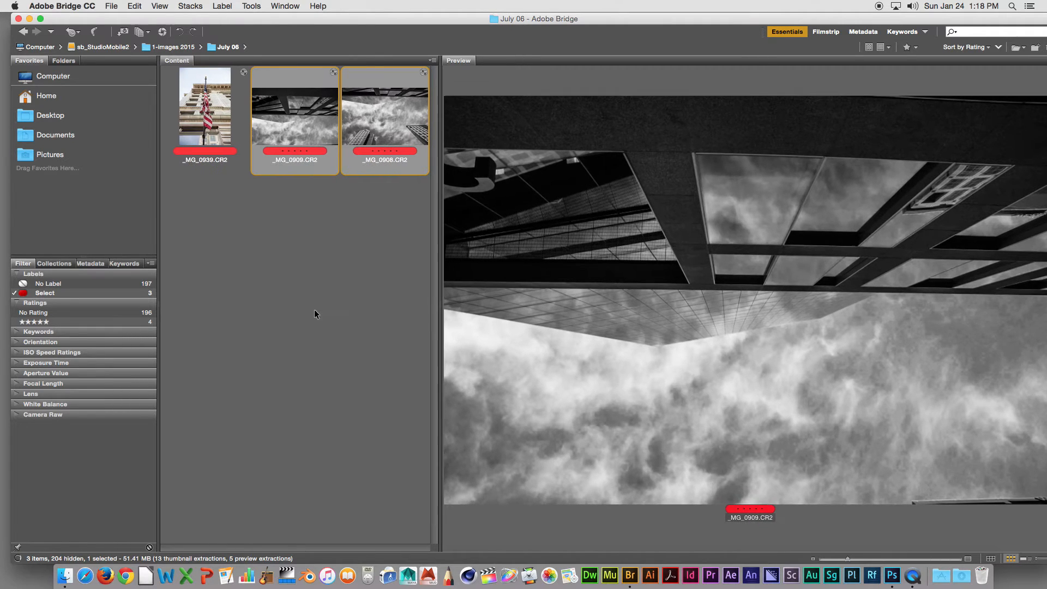
{"action": "left_click", "coordinate": [350, 297]}
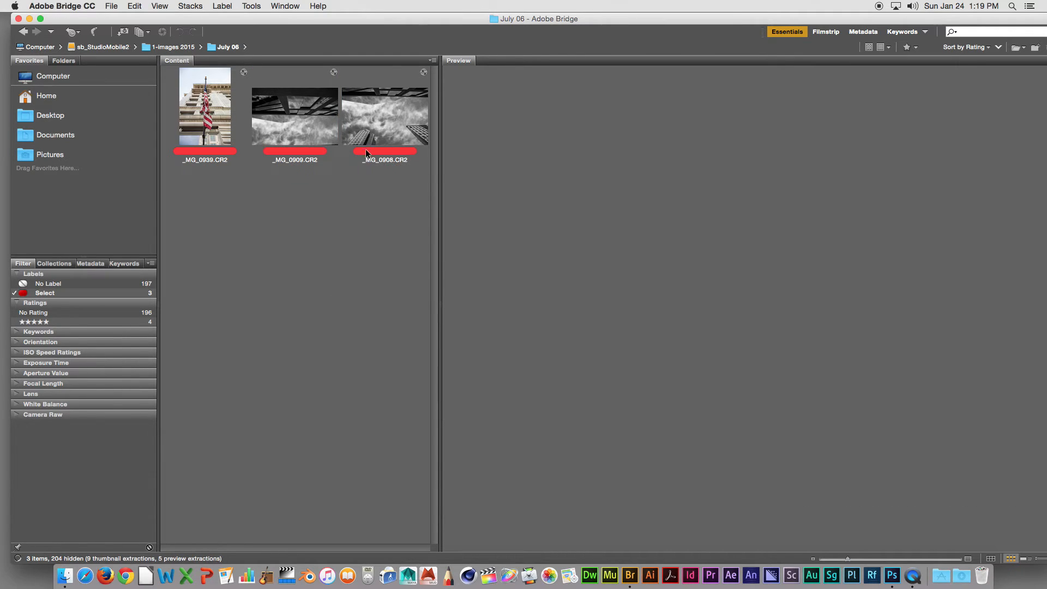
- Preview _MG_0908.CR2, _MG_0909.CR2 and _MG_0939.CR2 one at a time to compare their treatment
{"action": "left_click", "coordinate": [365, 140]}
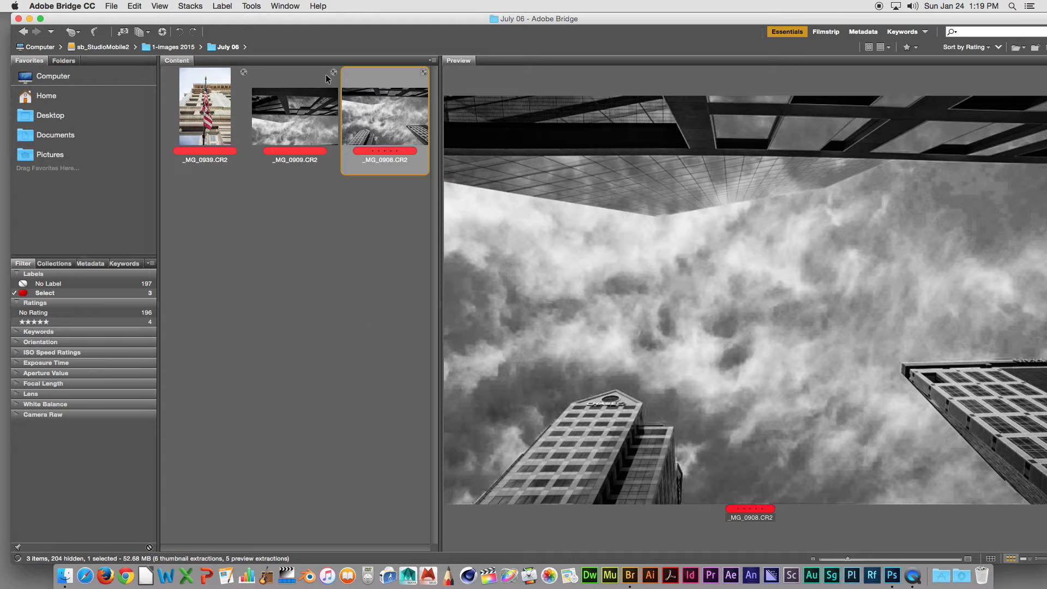
{"action": "left_click", "coordinate": [294, 102]}
{"action": "left_click", "coordinate": [227, 119]}
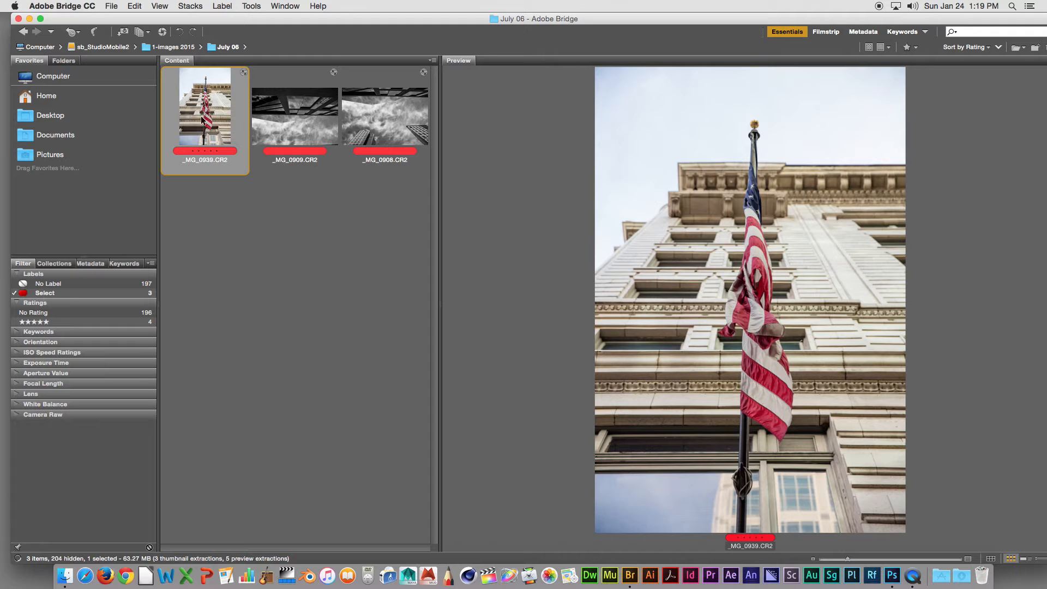
{"action": "right_click", "coordinate": [390, 119]}
{"action": "left_click", "coordinate": [225, 204]}
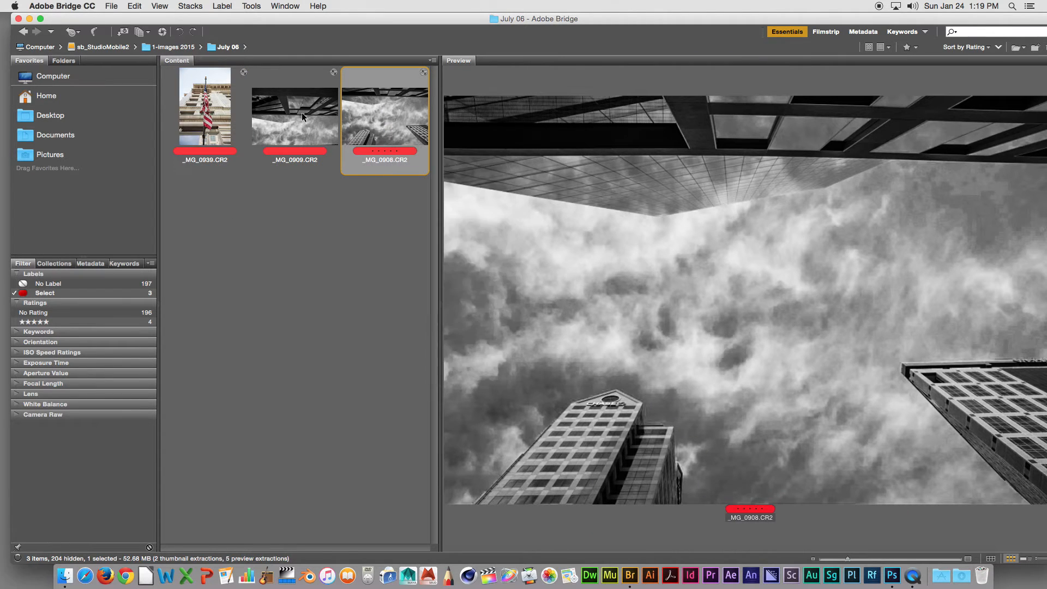
- Apply the Previous Conversion develop settings to _MG_0939.CR2 and _MG_0909.CR2 together, and clear the selection
{"action": "left_click", "coordinate": [217, 103]}
{"action": "left_click", "coordinate": [292, 113], "text": "super"}
{"action": "right_click", "coordinate": [302, 118]}
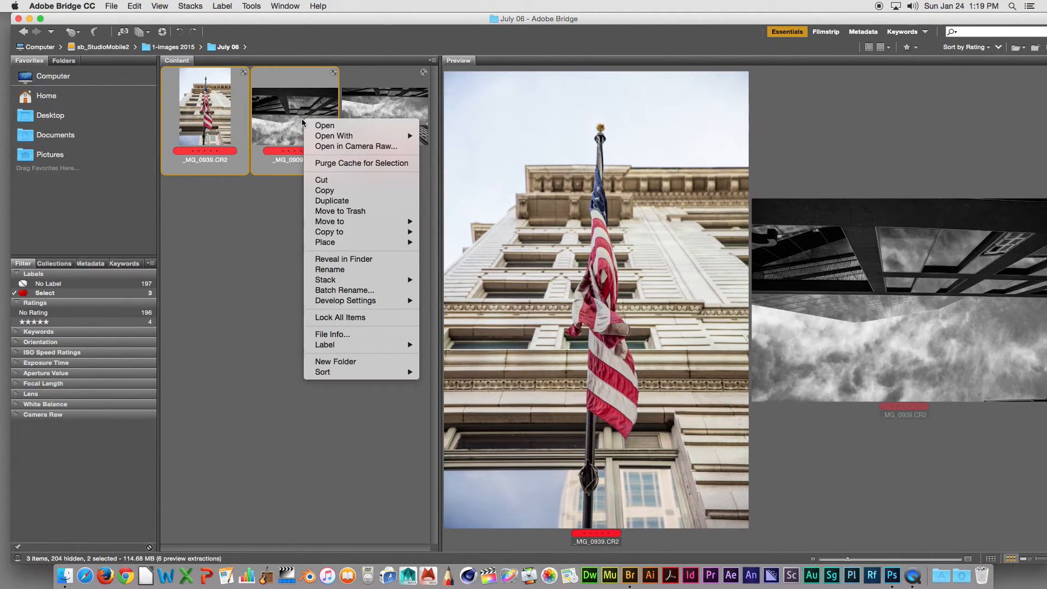
{"action": "mouse_move", "coordinate": [382, 301]}
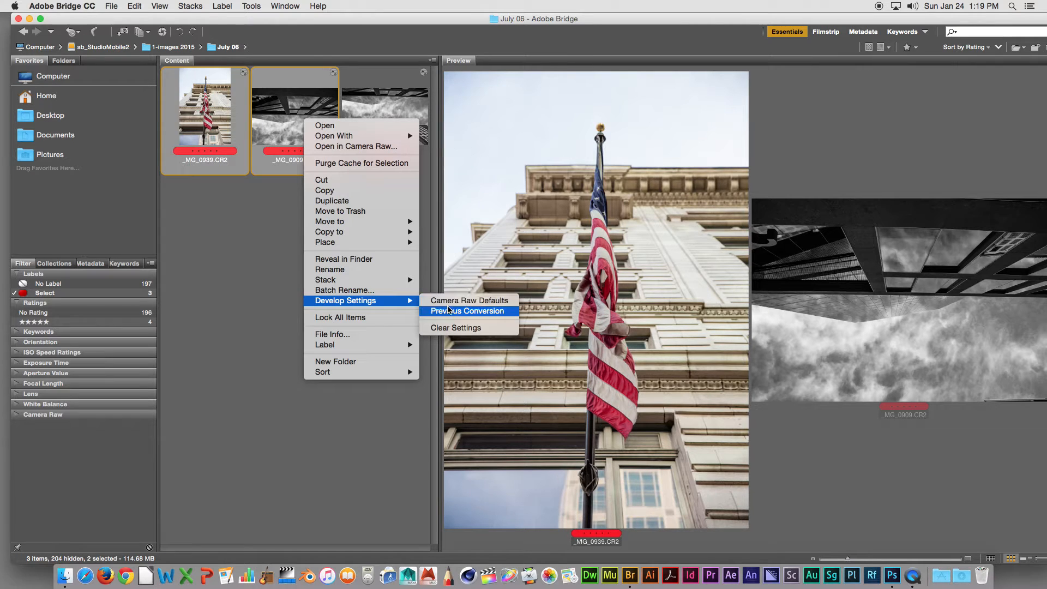
{"action": "left_click", "coordinate": [451, 311]}
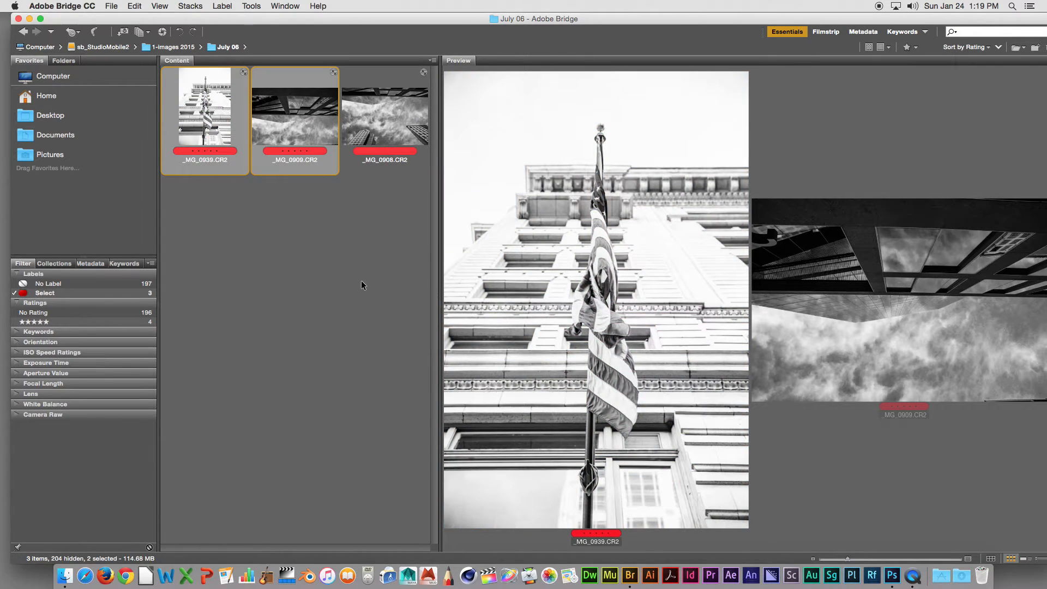
{"action": "left_click", "coordinate": [361, 280]}
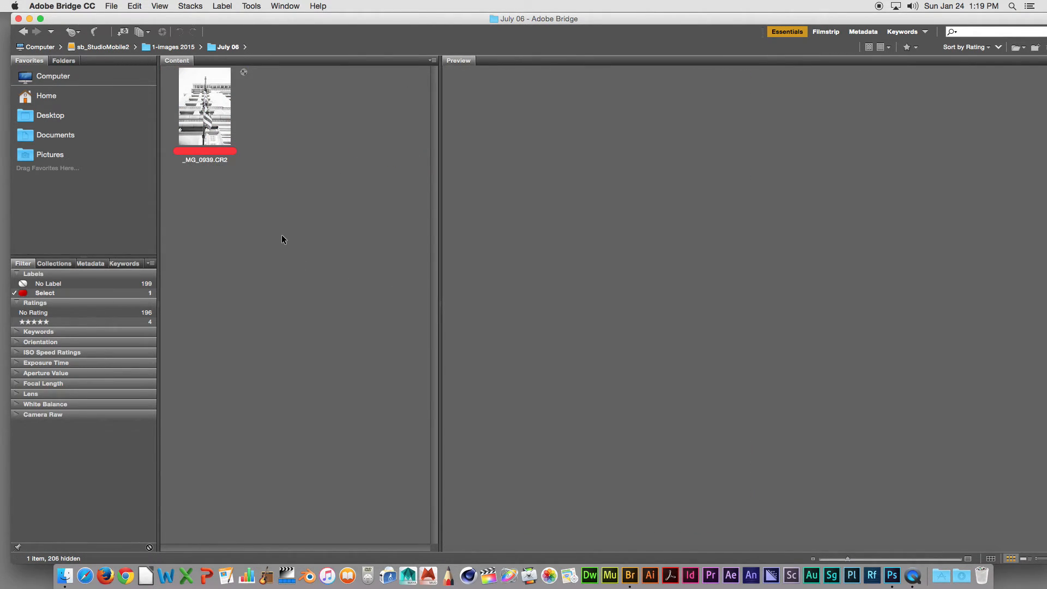
- Inspect _MG_0939.CR2 in the preview, try undoing the last change, and select _MG_0909.CR2
{"action": "left_click", "coordinate": [209, 141]}
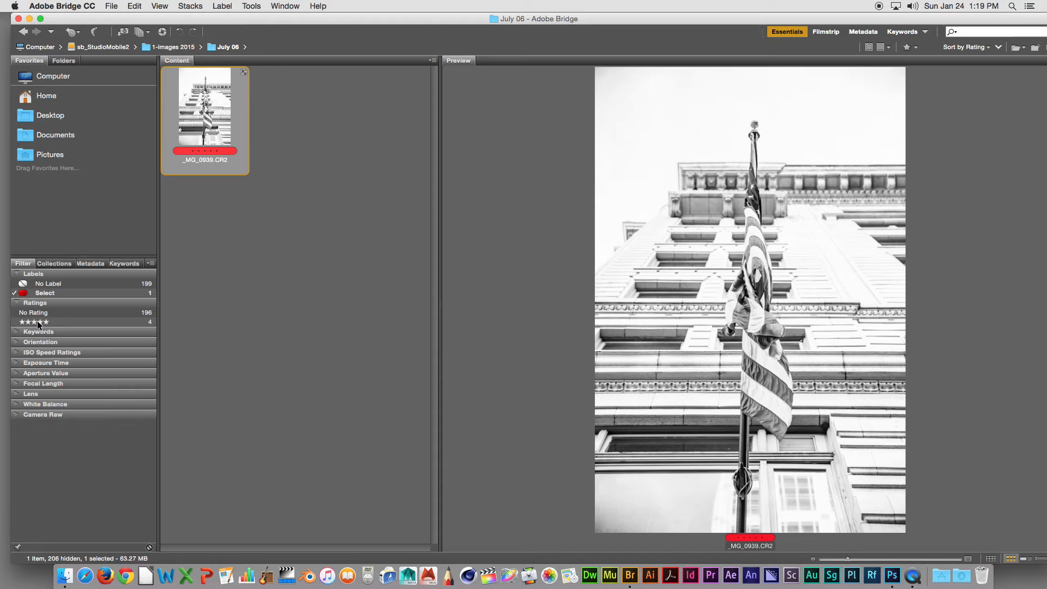
{"action": "key", "text": "super+z"}
{"action": "left_click", "coordinate": [284, 116]}
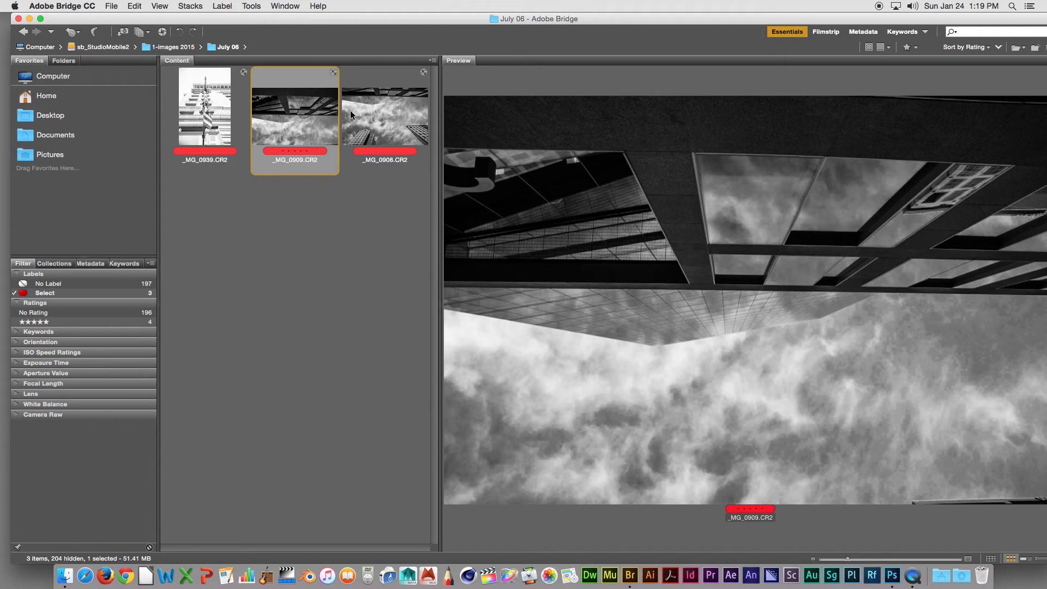
- Open _MG_0908.CR2 through Camera Raw as an image in Photoshop, and switch back to Bridge
{"action": "double_click", "coordinate": [374, 109]}
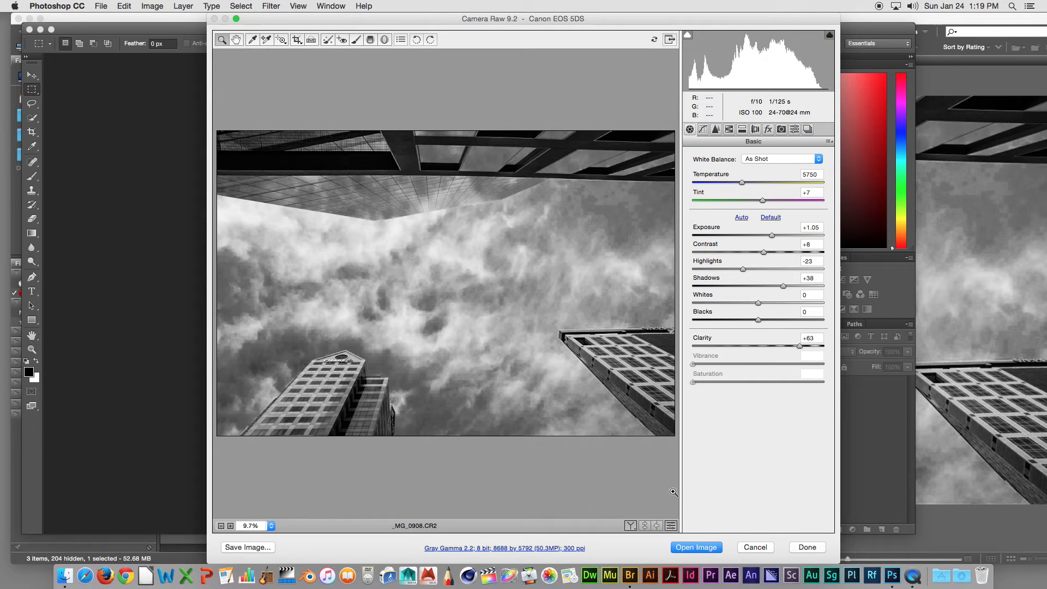
{"action": "left_click", "coordinate": [695, 548]}
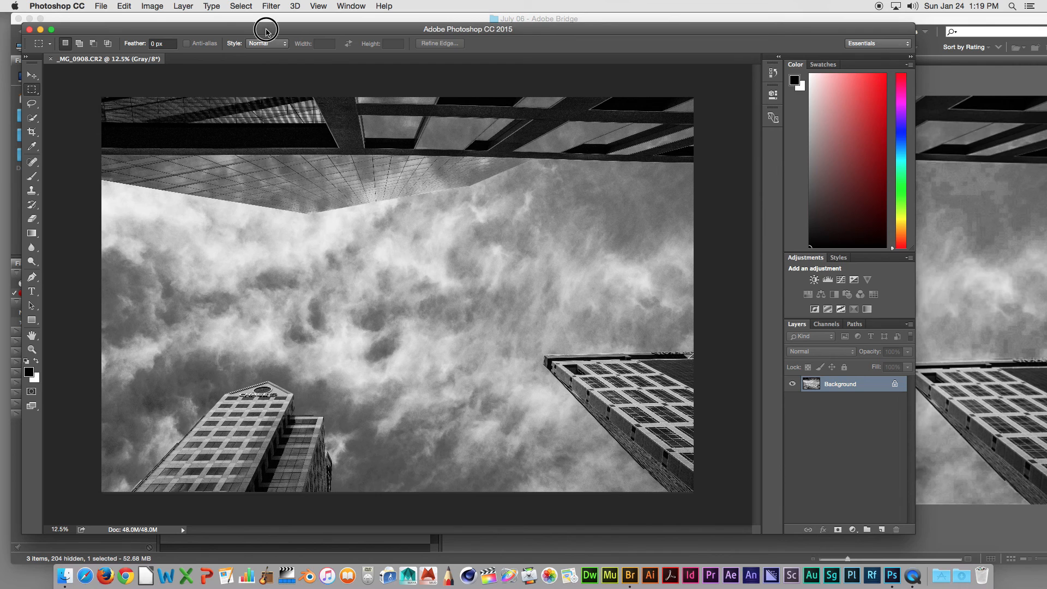
{"action": "left_click_drag", "start_coordinate": [265, 29], "coordinate": [304, 329]}
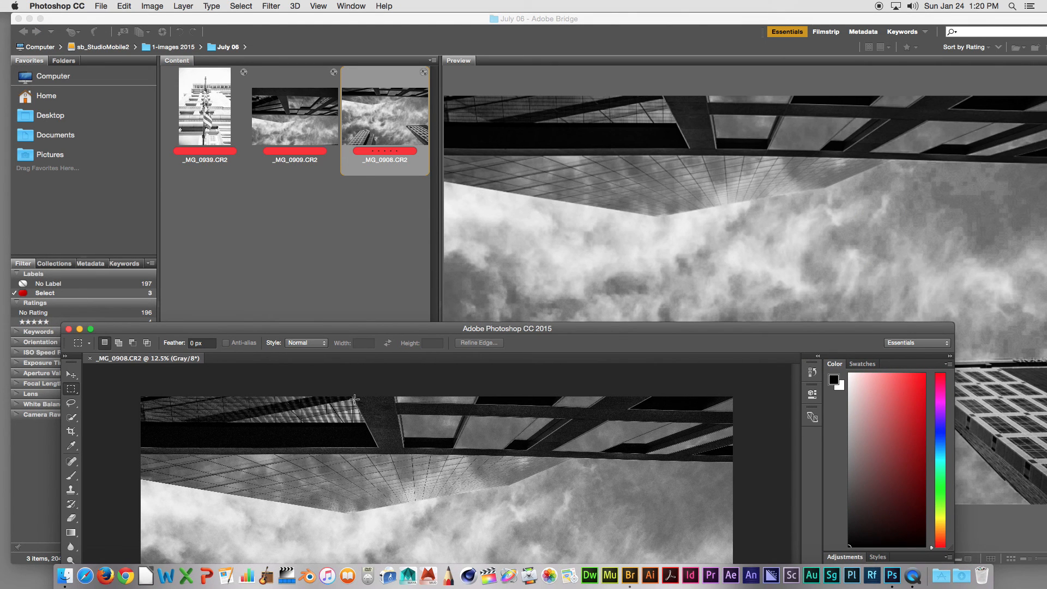
{"action": "left_click", "coordinate": [363, 246]}
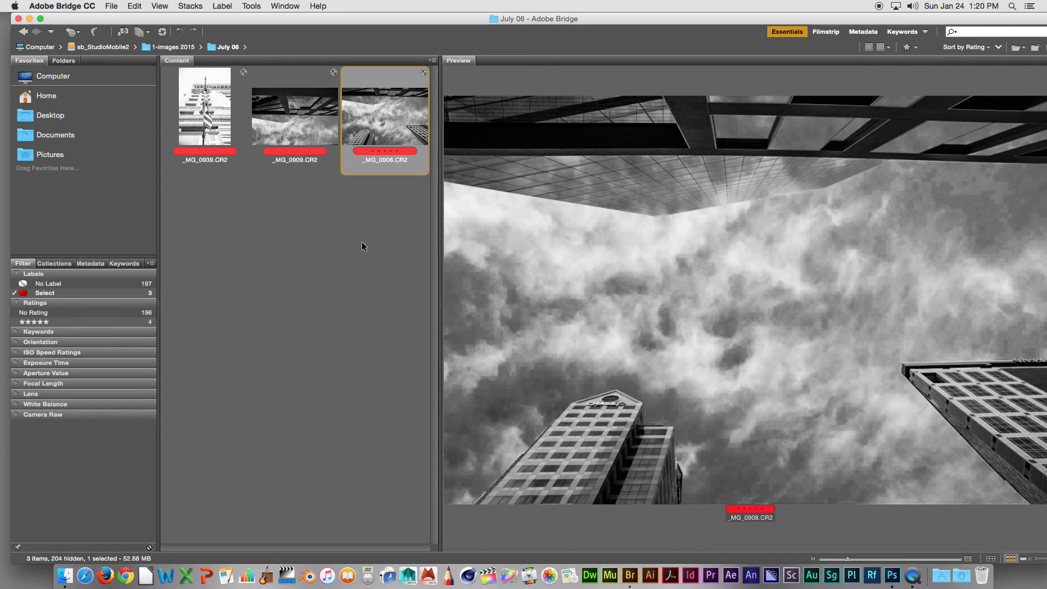